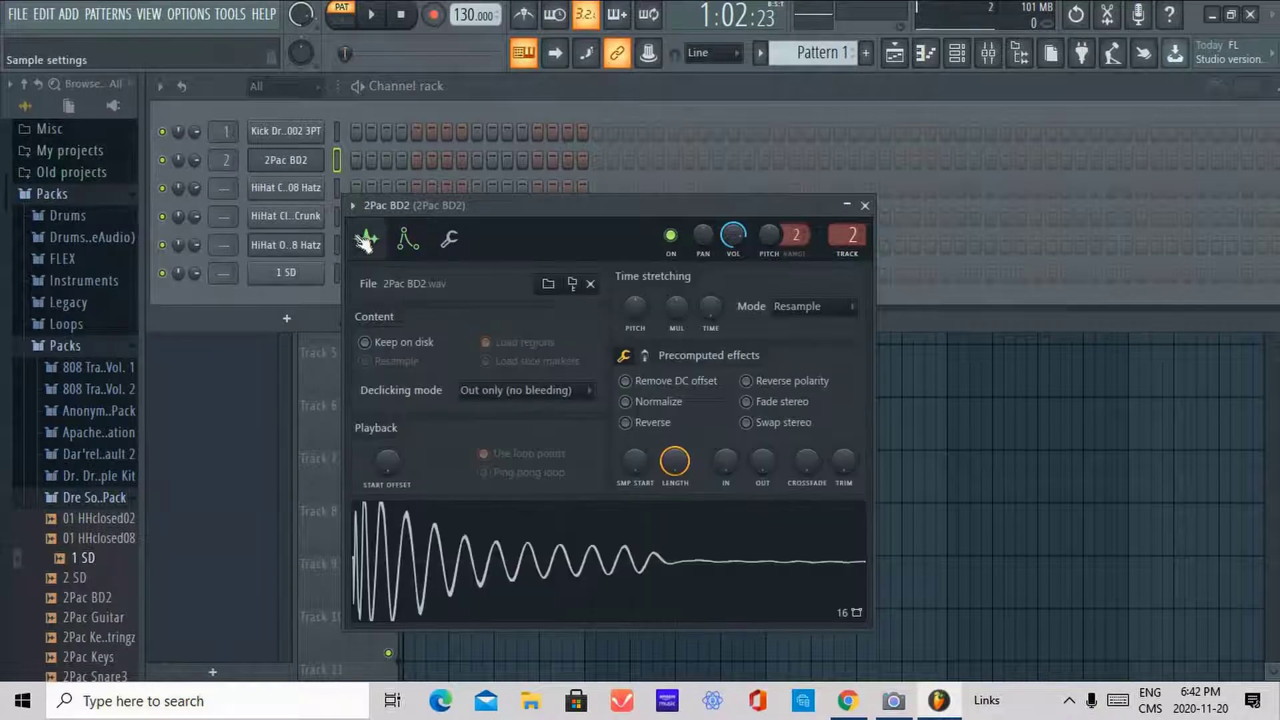
Preview the 2Pac BD2 sample and examine its sample settings, the Normalize effect and the volume envelope.
{"action": "left_click", "coordinate": [524, 552]}
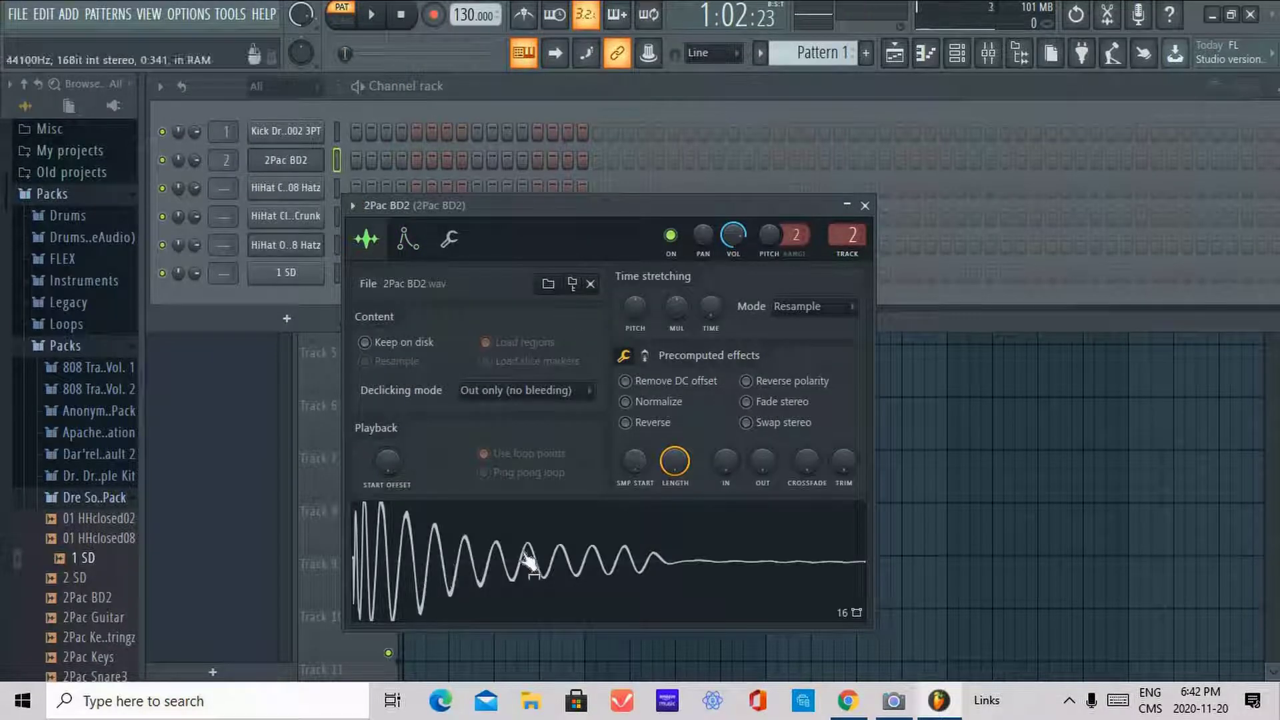
{"action": "left_click", "coordinate": [523, 553]}
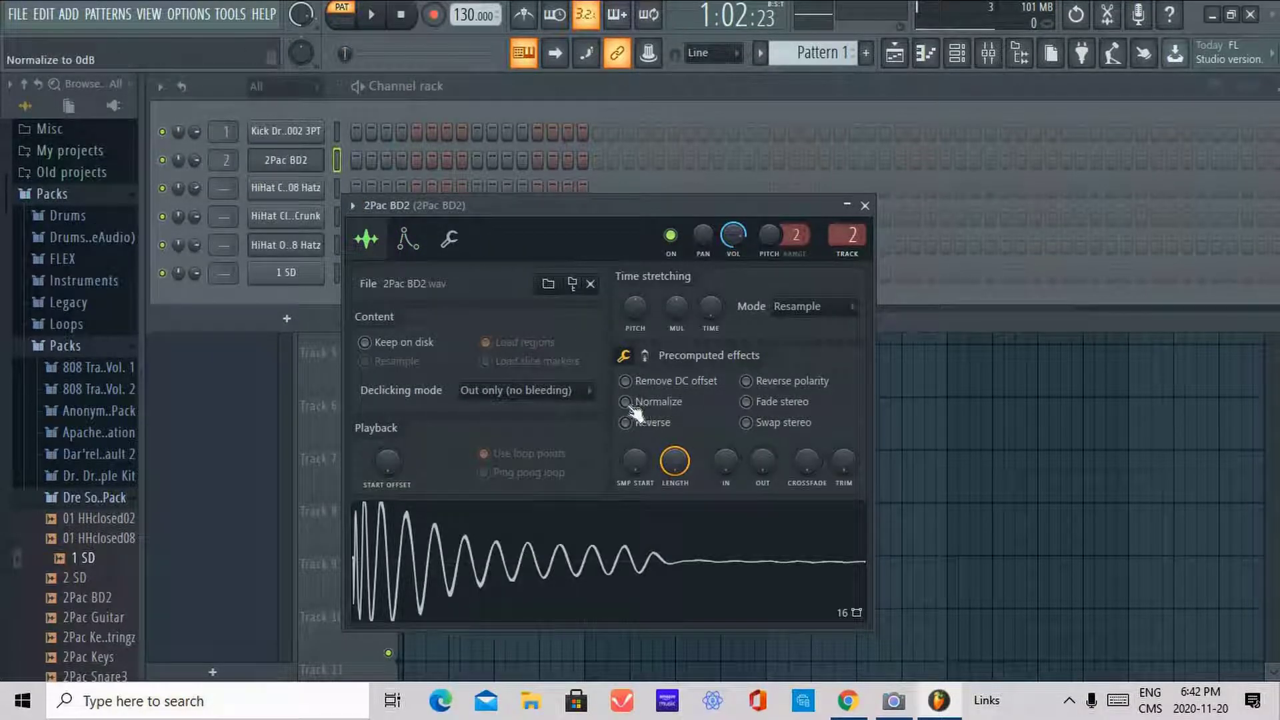
{"action": "left_click", "coordinate": [290, 187]}
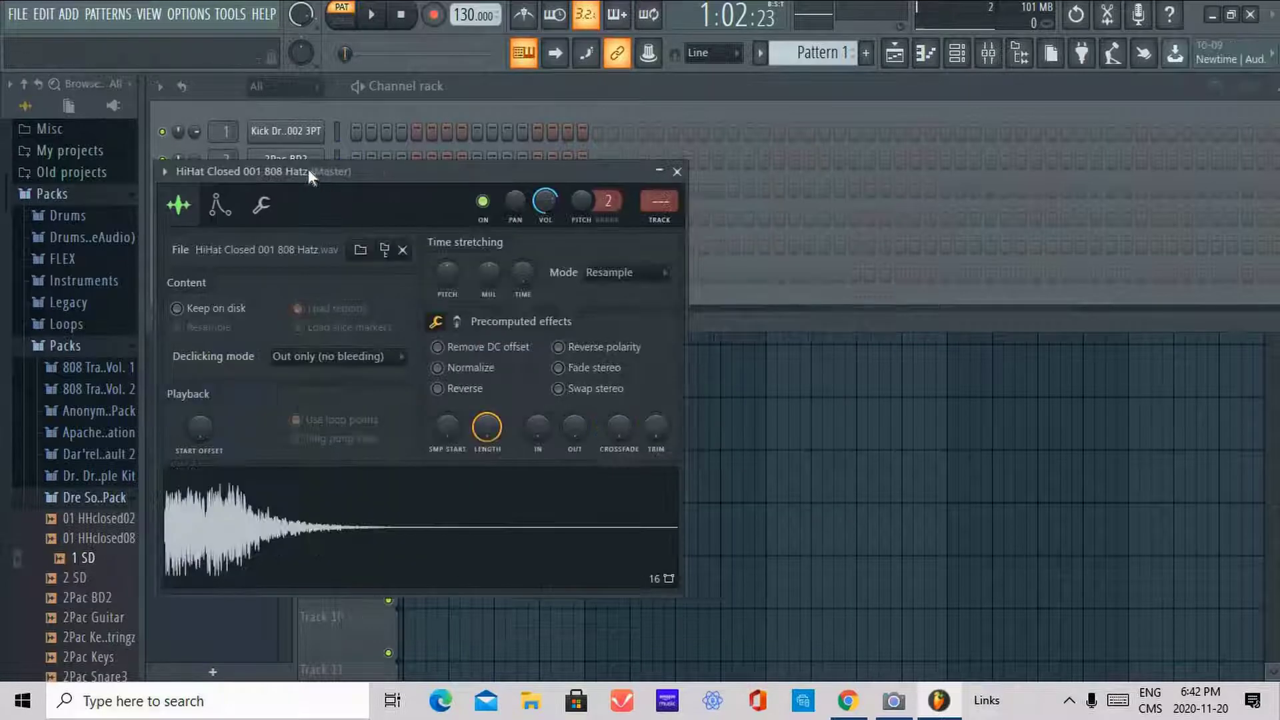
{"action": "left_click", "coordinate": [323, 160]}
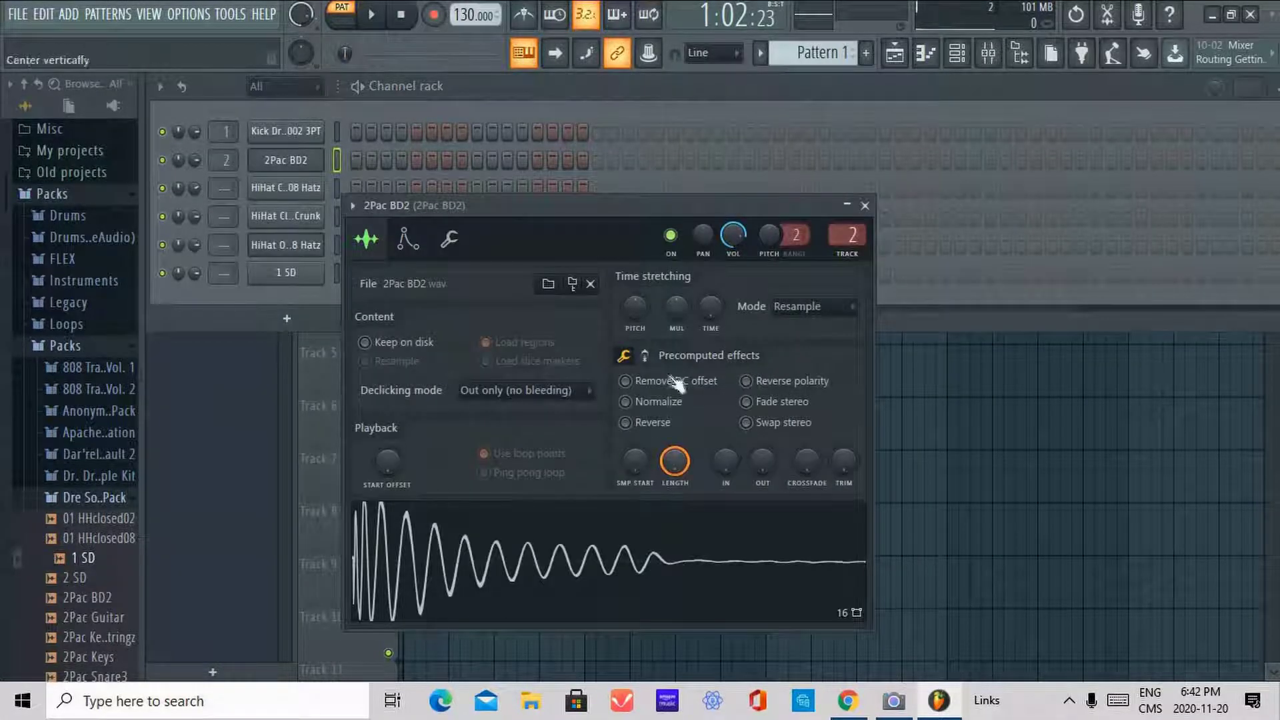
{"action": "left_click", "coordinate": [626, 402]}
{"action": "left_click", "coordinate": [627, 403]}
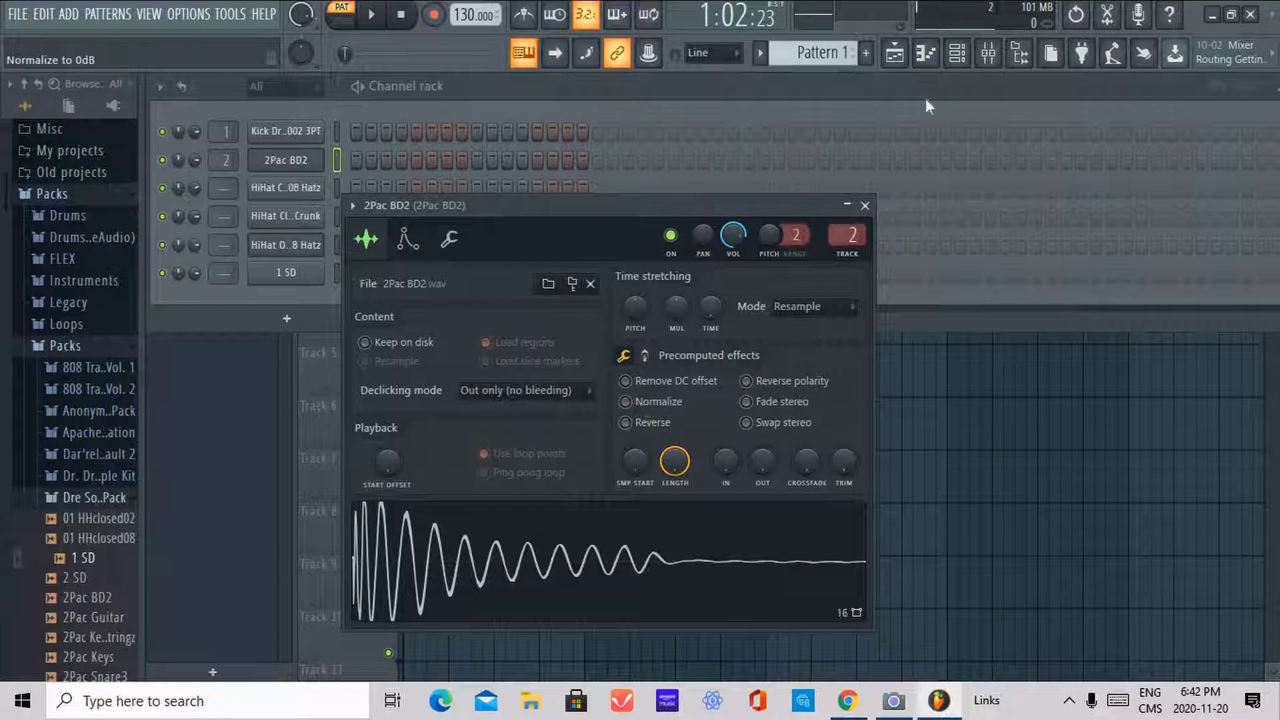
{"action": "left_click", "coordinate": [404, 241]}
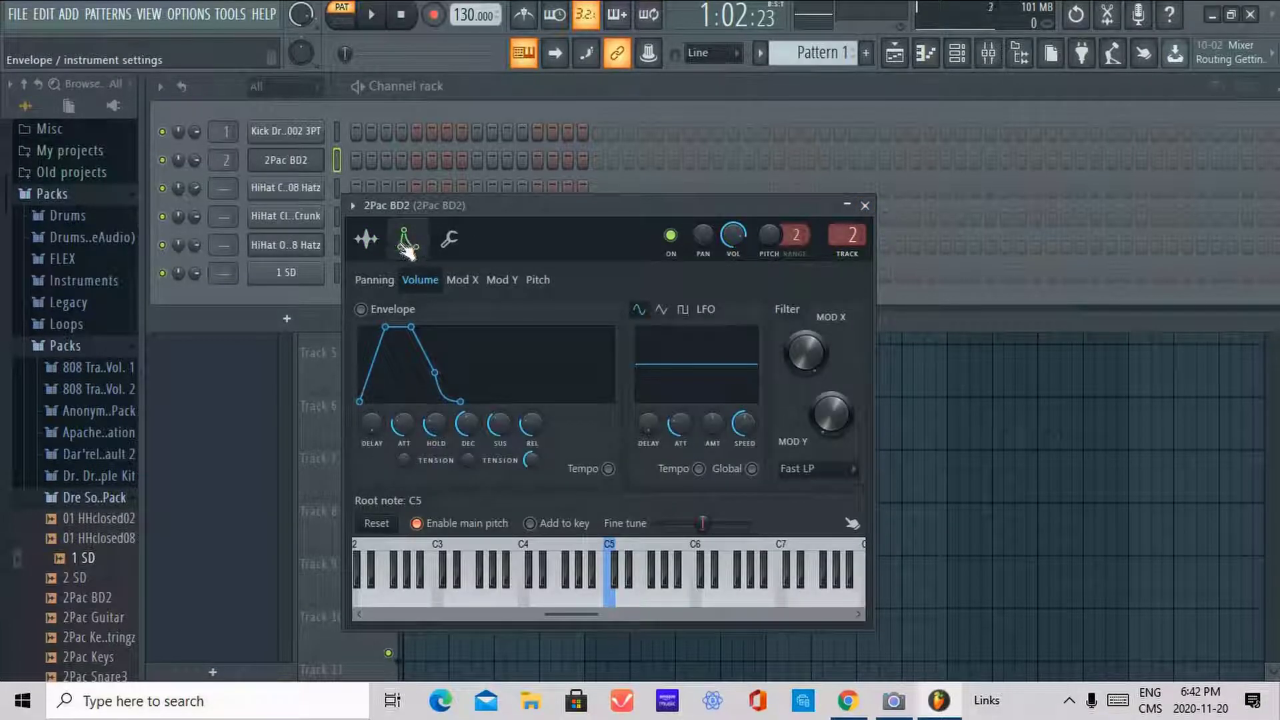
Go through the Kick Drum 002 3PT channel's envelope, miscellaneous and sample settings, switching on its volume envelope.
{"action": "left_click", "coordinate": [312, 132]}
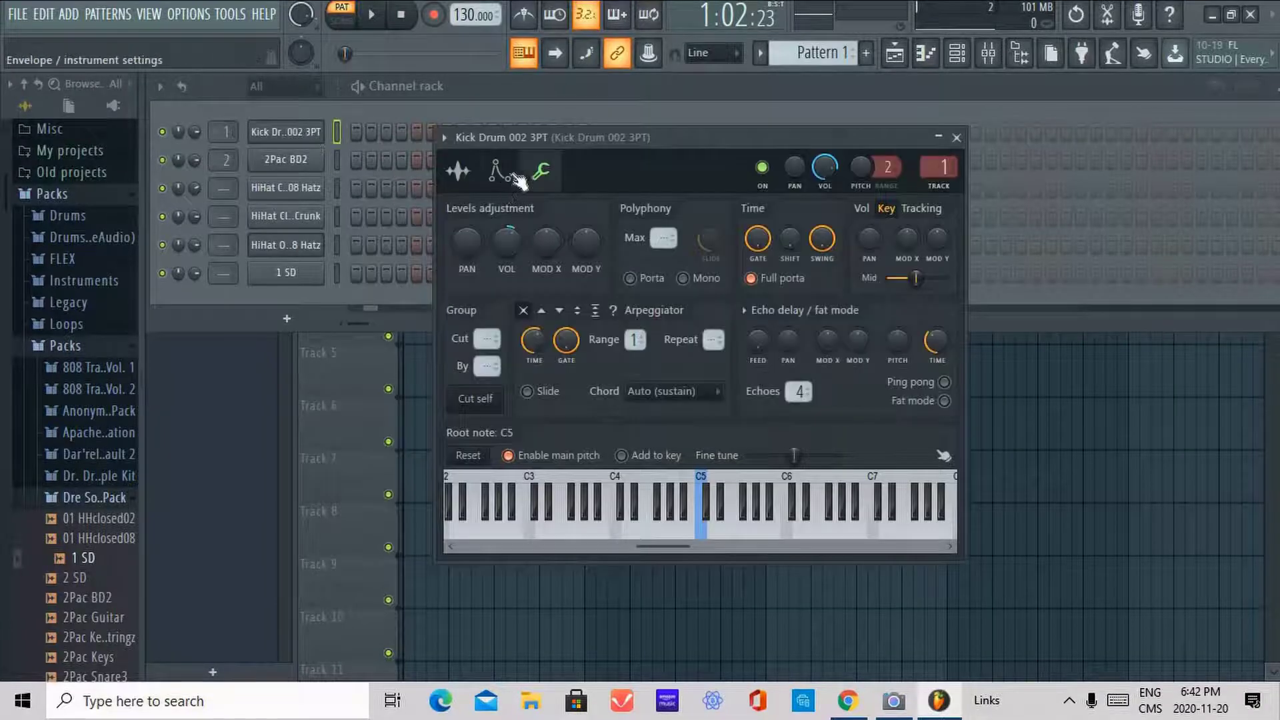
{"action": "left_click", "coordinate": [517, 178]}
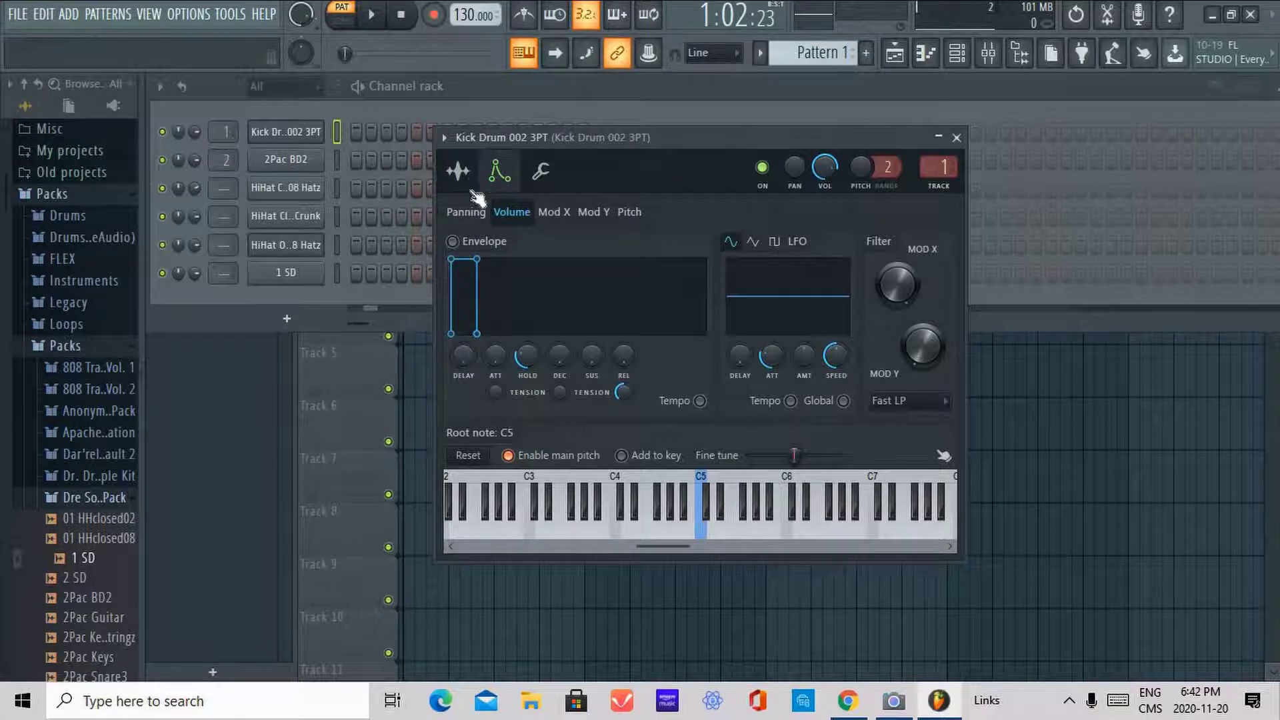
{"action": "left_click", "coordinate": [459, 172]}
{"action": "left_click", "coordinate": [498, 174]}
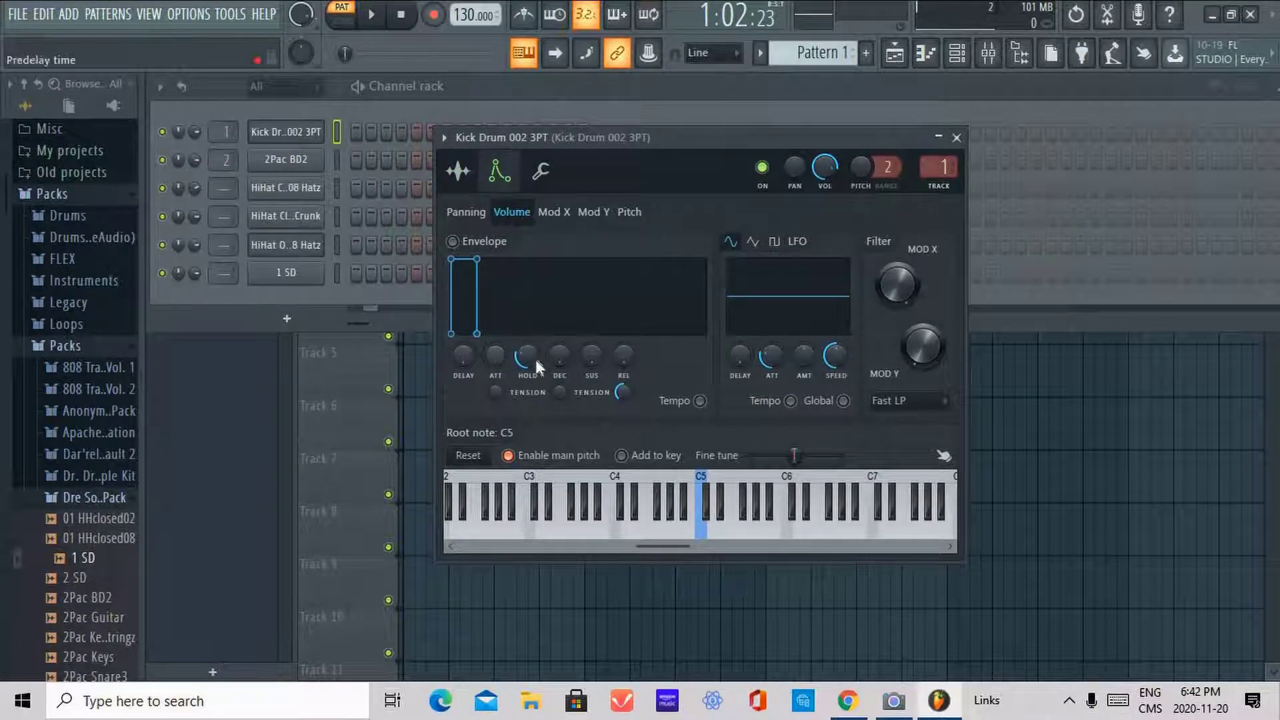
{"action": "left_click_drag", "start_coordinate": [496, 358], "coordinate": [497, 360]}
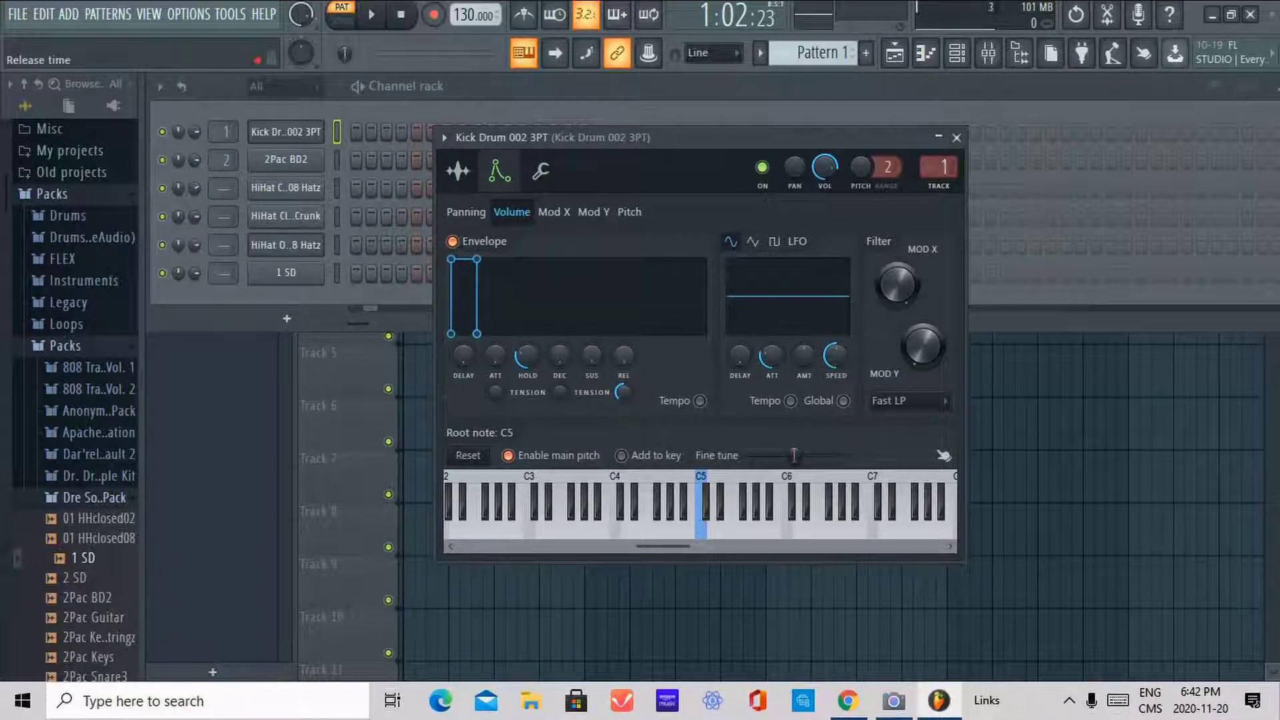
{"action": "left_click", "coordinate": [540, 171]}
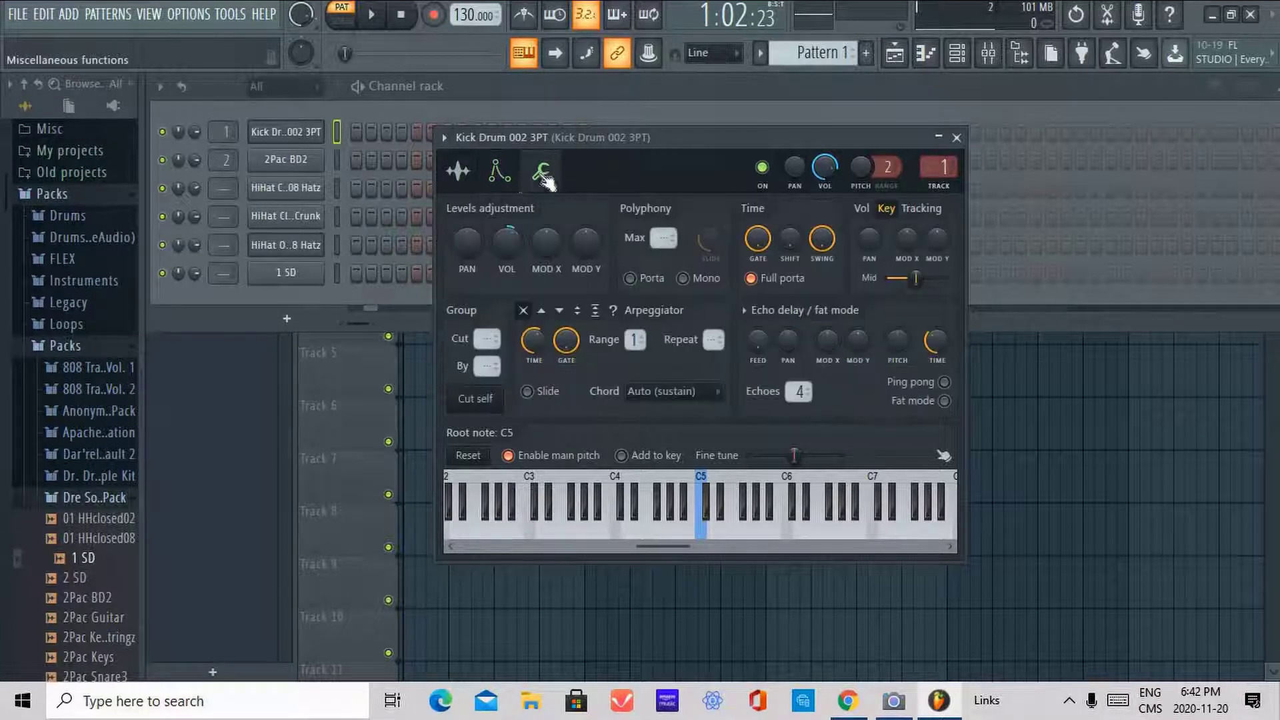
{"action": "left_click", "coordinate": [488, 174]}
{"action": "left_click", "coordinate": [458, 171]}
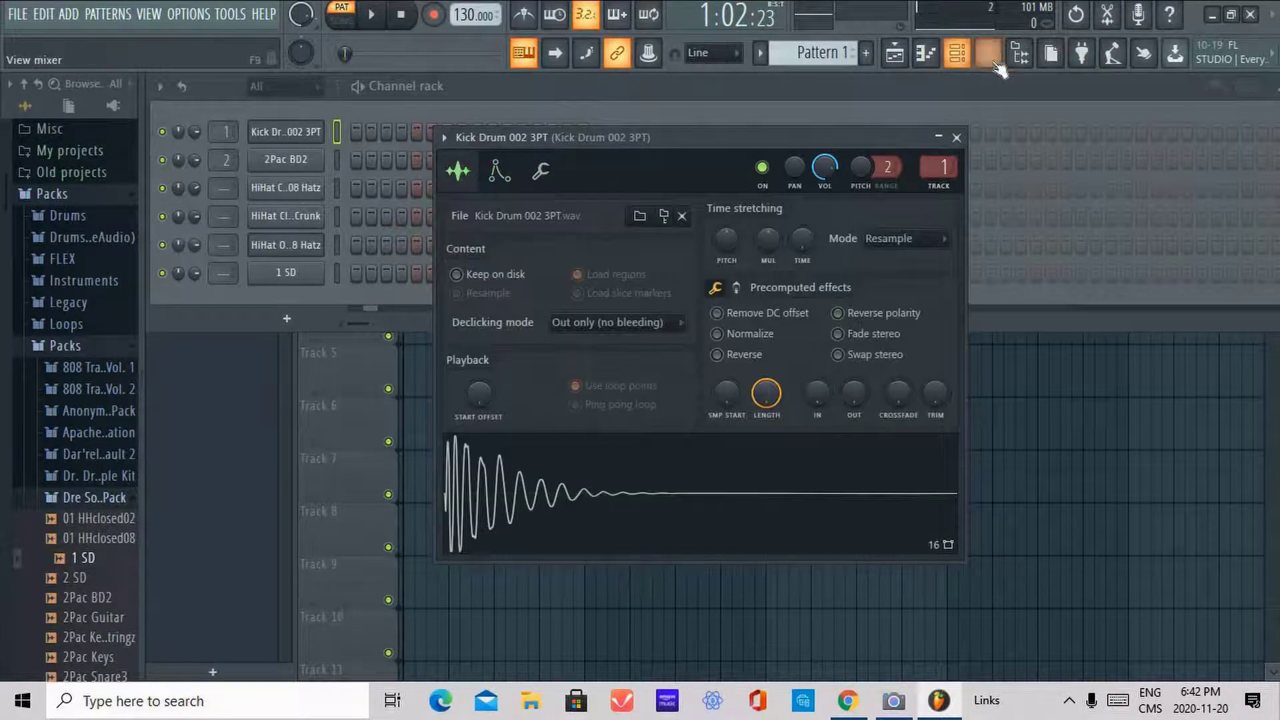
Examine the effects loaded on the Kick Drum 002 3PT track in the mixer.
{"action": "left_click", "coordinate": [989, 54]}
{"action": "left_click", "coordinate": [408, 221]}
{"action": "left_click", "coordinate": [268, 217]}
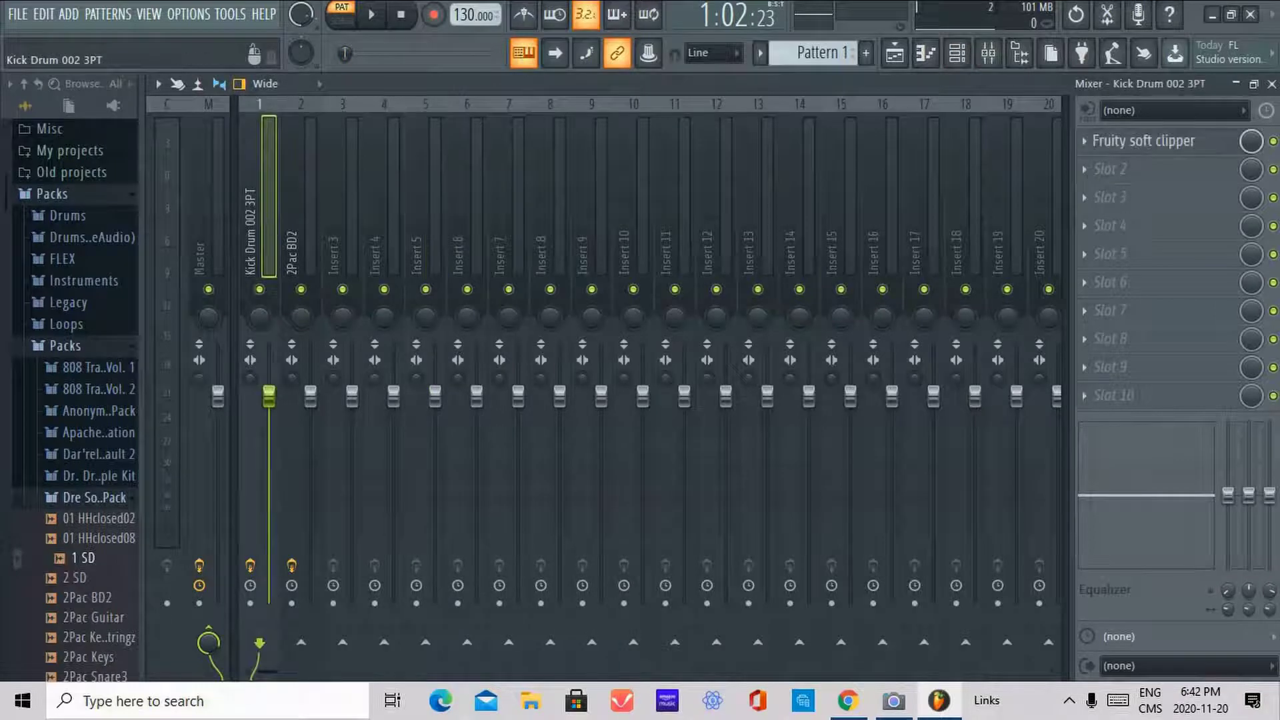
Route the Kick Drum 002 3PT channel to mixer track 3 and mute mixer track 1.
{"action": "left_click", "coordinate": [957, 53]}
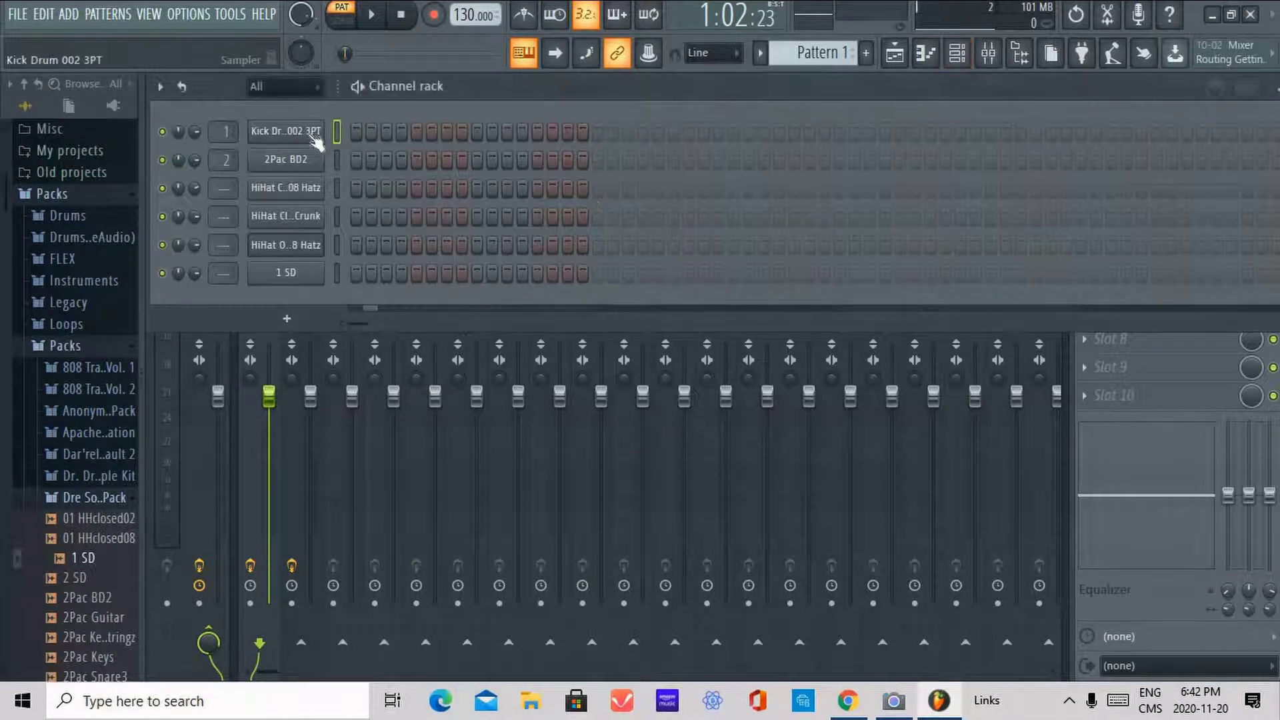
{"action": "left_click", "coordinate": [311, 137]}
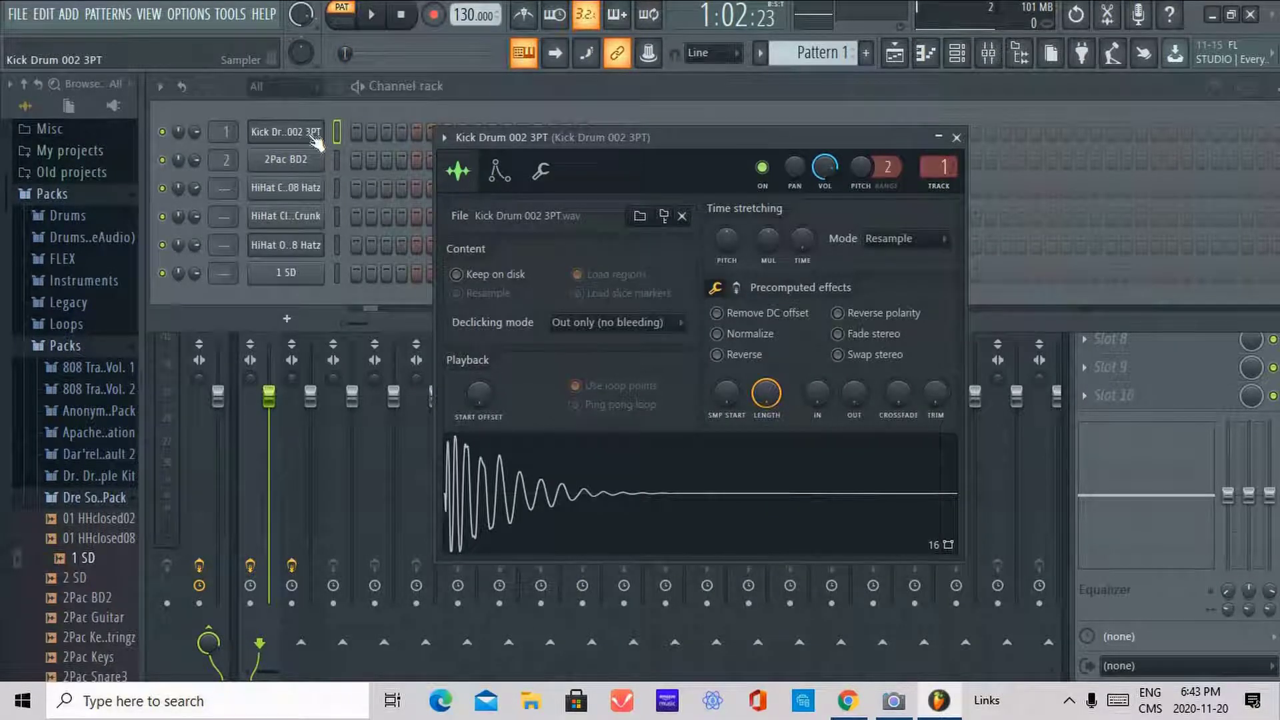
{"action": "left_click", "coordinate": [989, 53]}
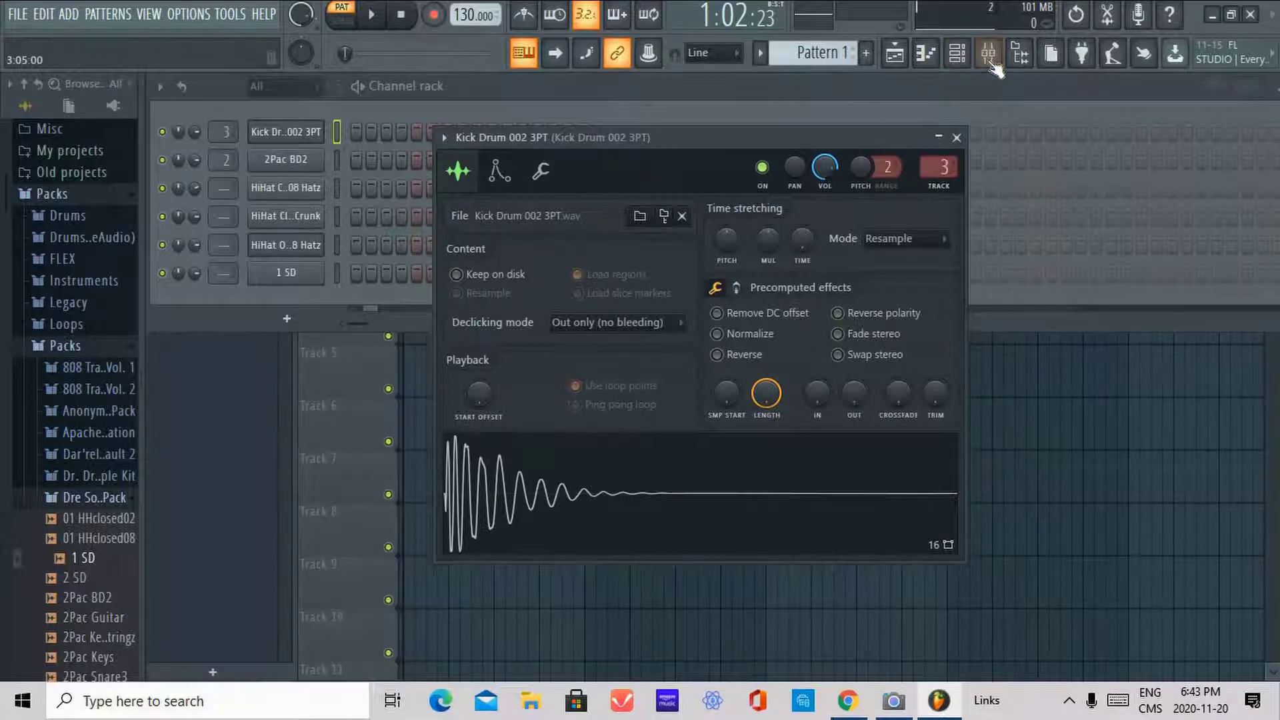
{"action": "left_click", "coordinate": [998, 56]}
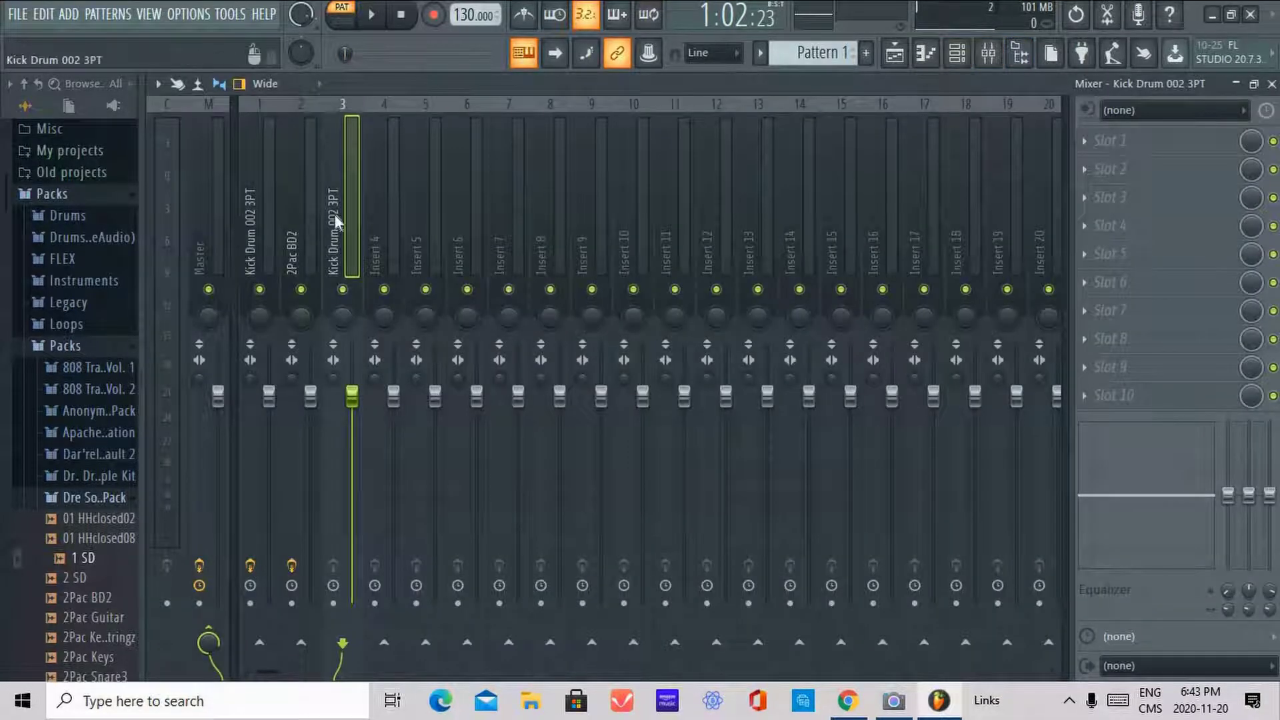
{"action": "left_click", "coordinate": [268, 241]}
{"action": "left_click", "coordinate": [344, 240]}
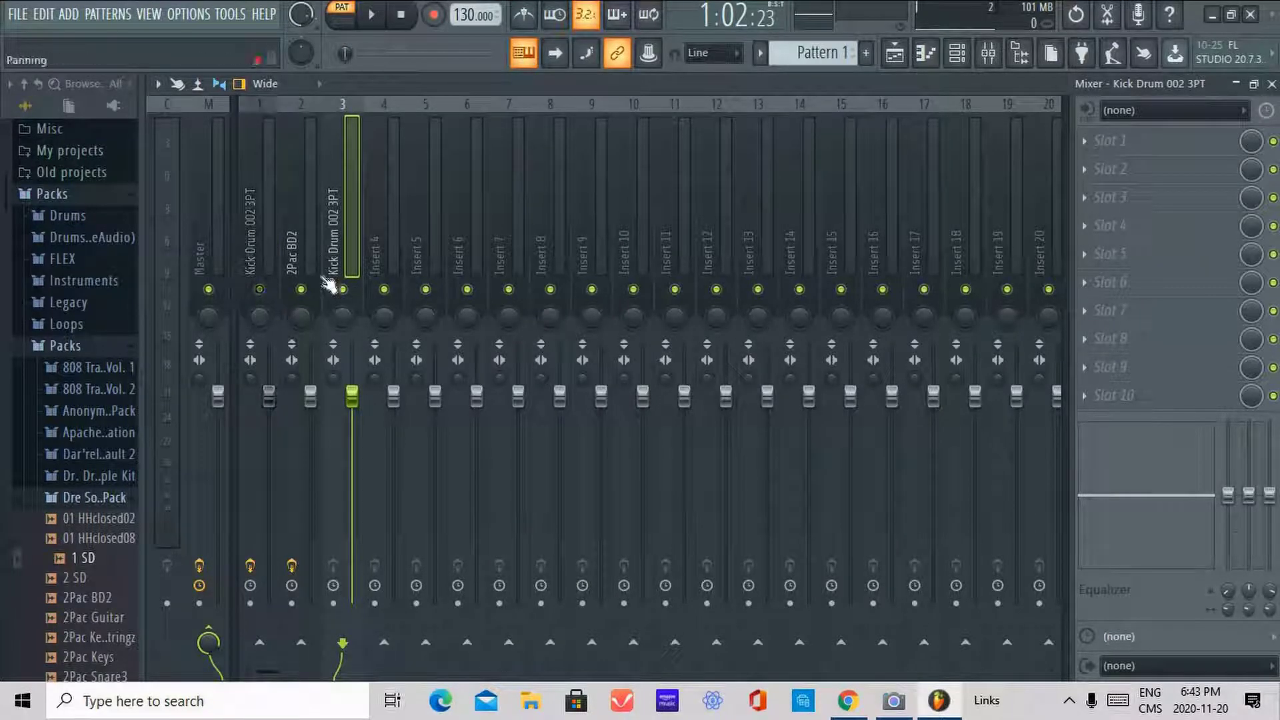
Load Fruity Soft Clipper in effect slot 1 of mixer track 3 and raise its threshold until the curve is straight.
{"action": "left_click", "coordinate": [1102, 148]}
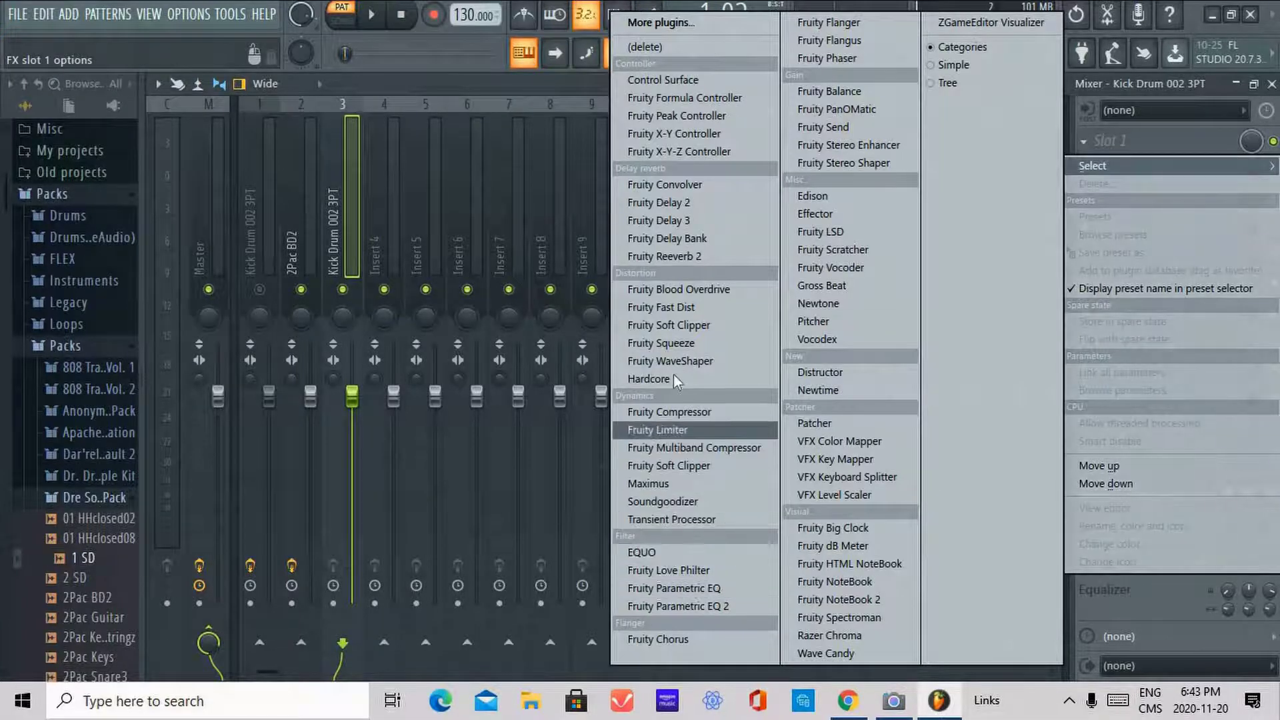
{"action": "left_click", "coordinate": [691, 326]}
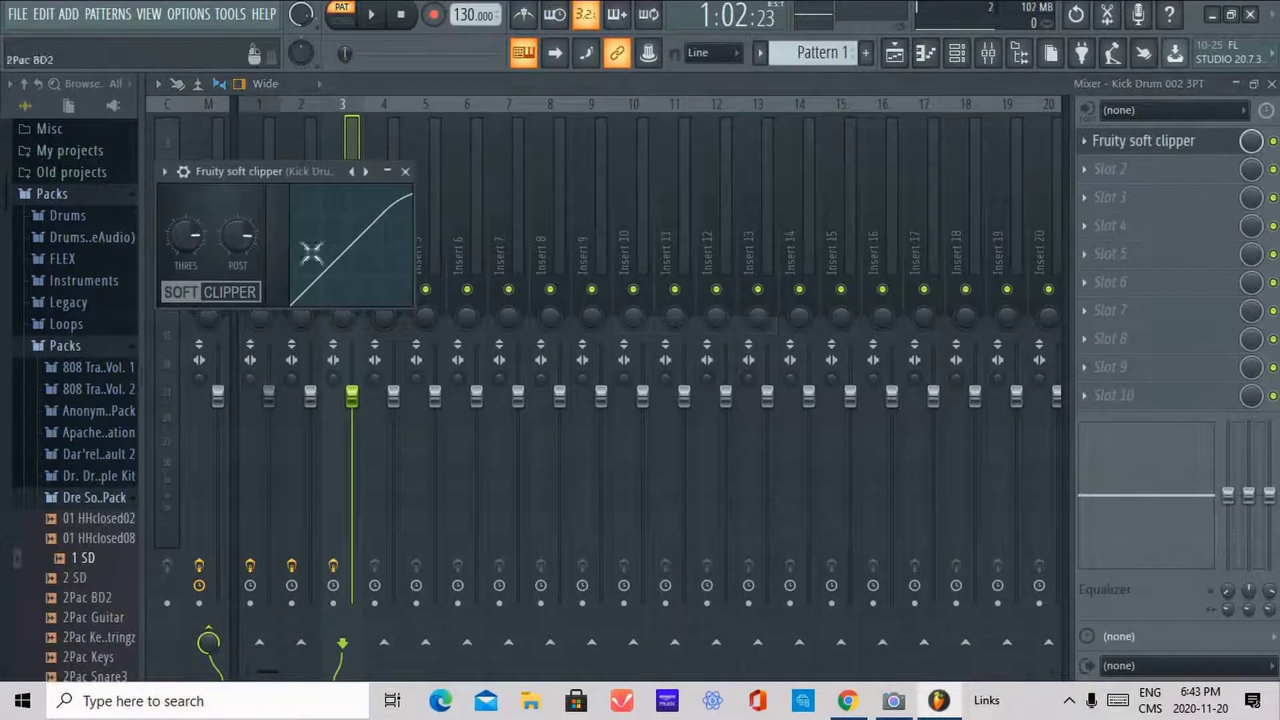
{"action": "left_click_drag", "start_coordinate": [198, 241], "coordinate": [200, 238]}
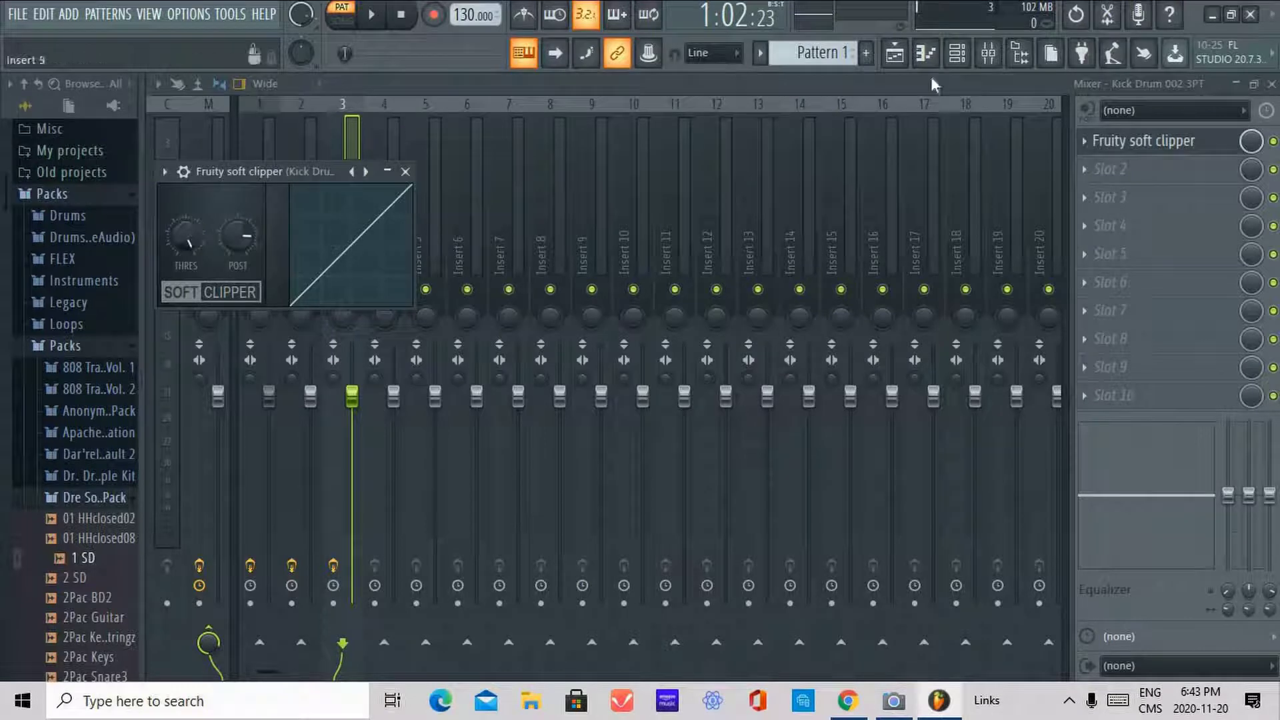
Place Kick Drum 002 3PT hits on steps 1 and 9 of Pattern 1 and start playback.
{"action": "left_click", "coordinate": [895, 53]}
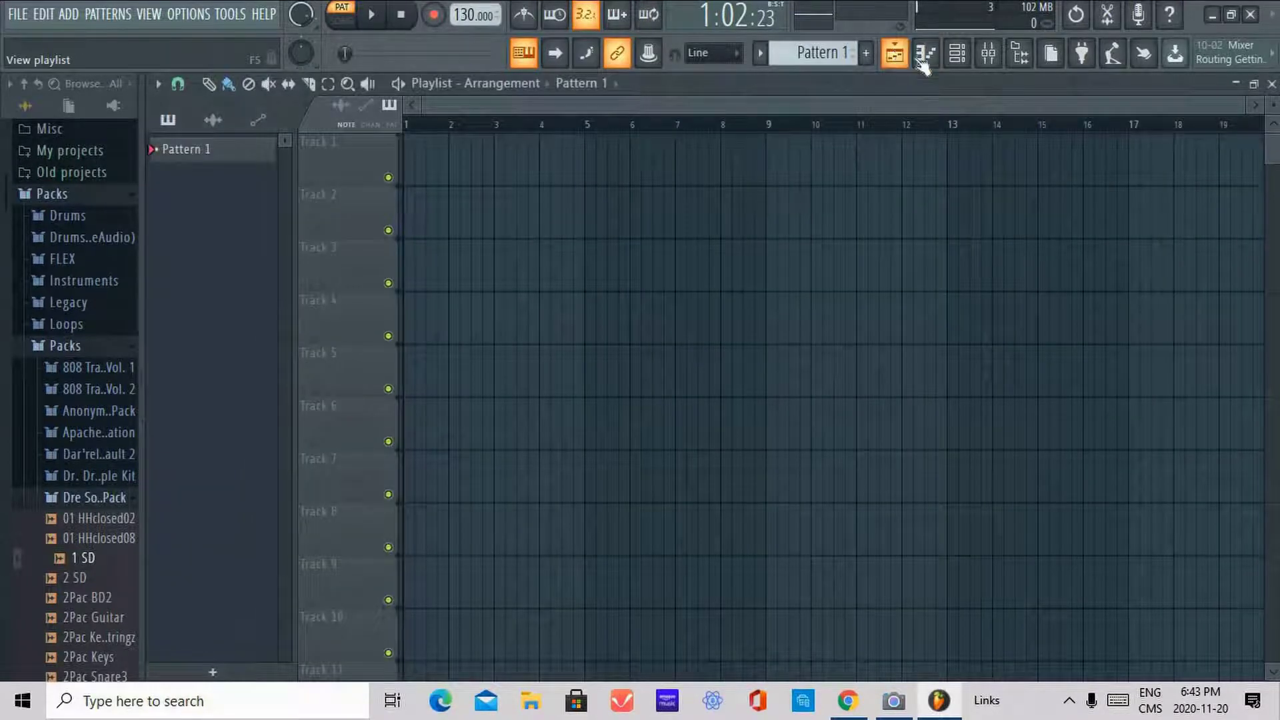
{"action": "key", "text": "F5"}
{"action": "left_click", "coordinate": [960, 56]}
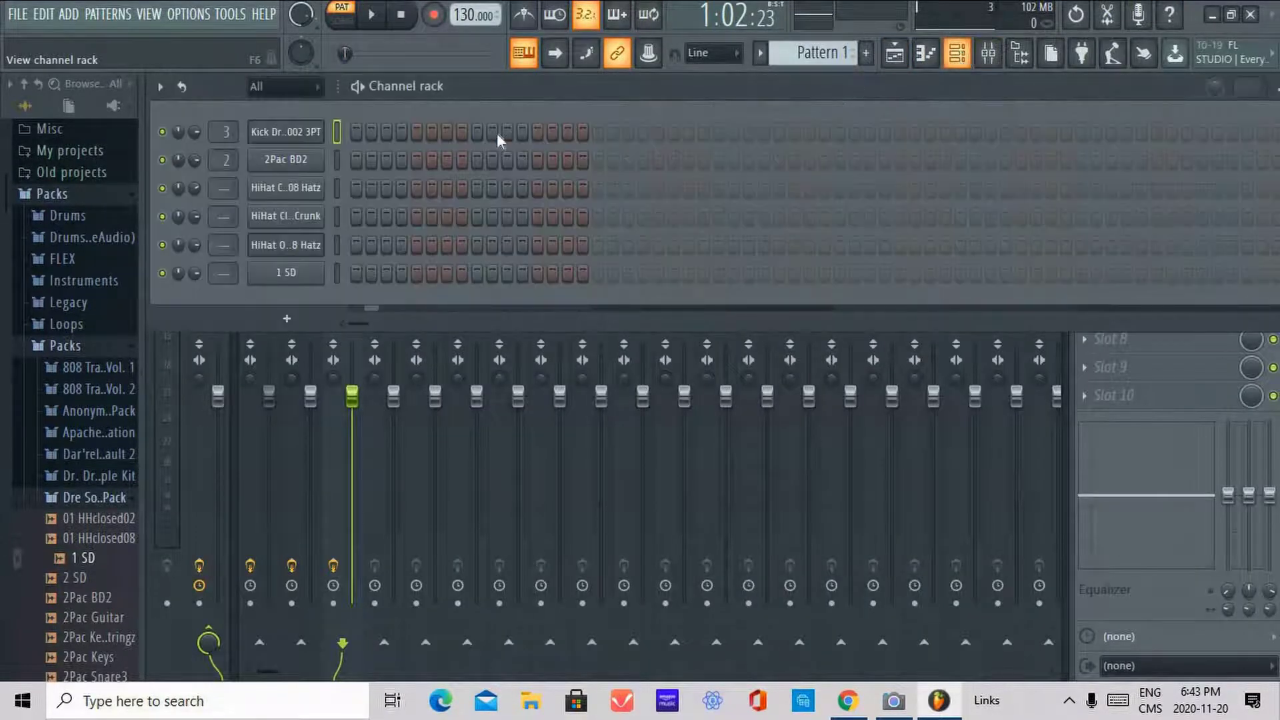
{"action": "left_click", "coordinate": [360, 136]}
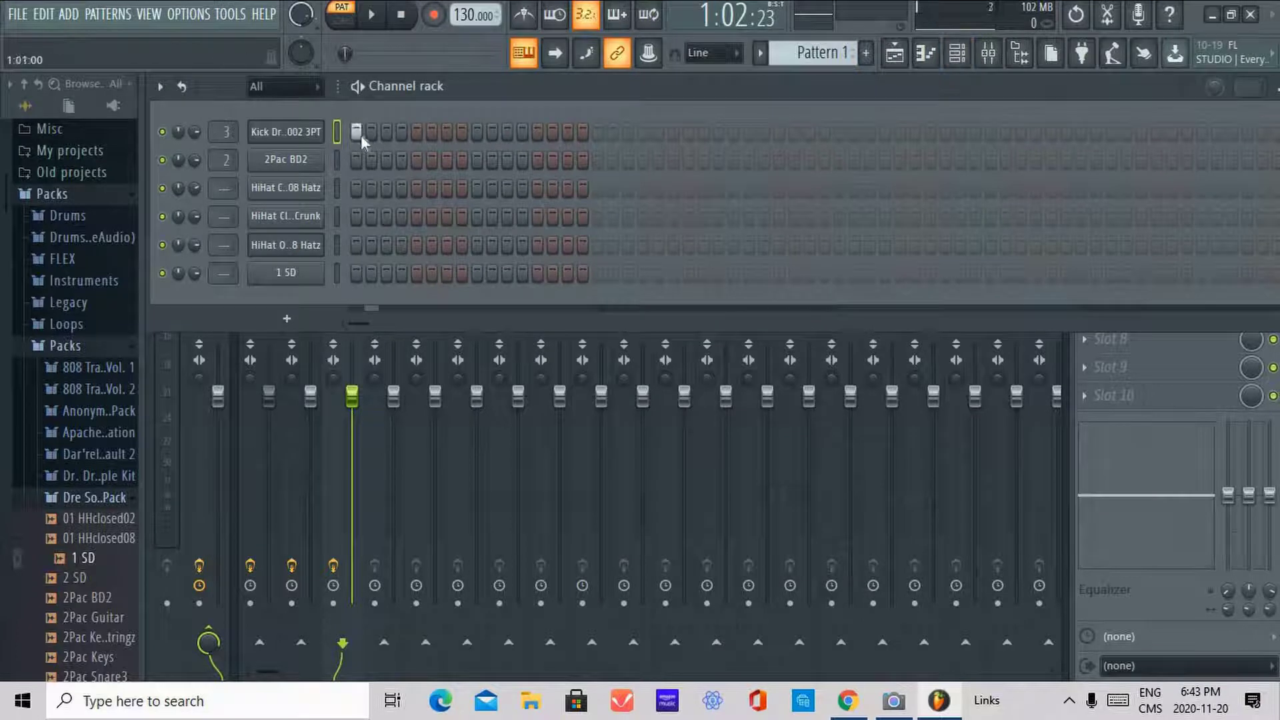
{"action": "left_click", "coordinate": [382, 15]}
{"action": "left_click", "coordinate": [392, 23]}
{"action": "left_click", "coordinate": [372, 15]}
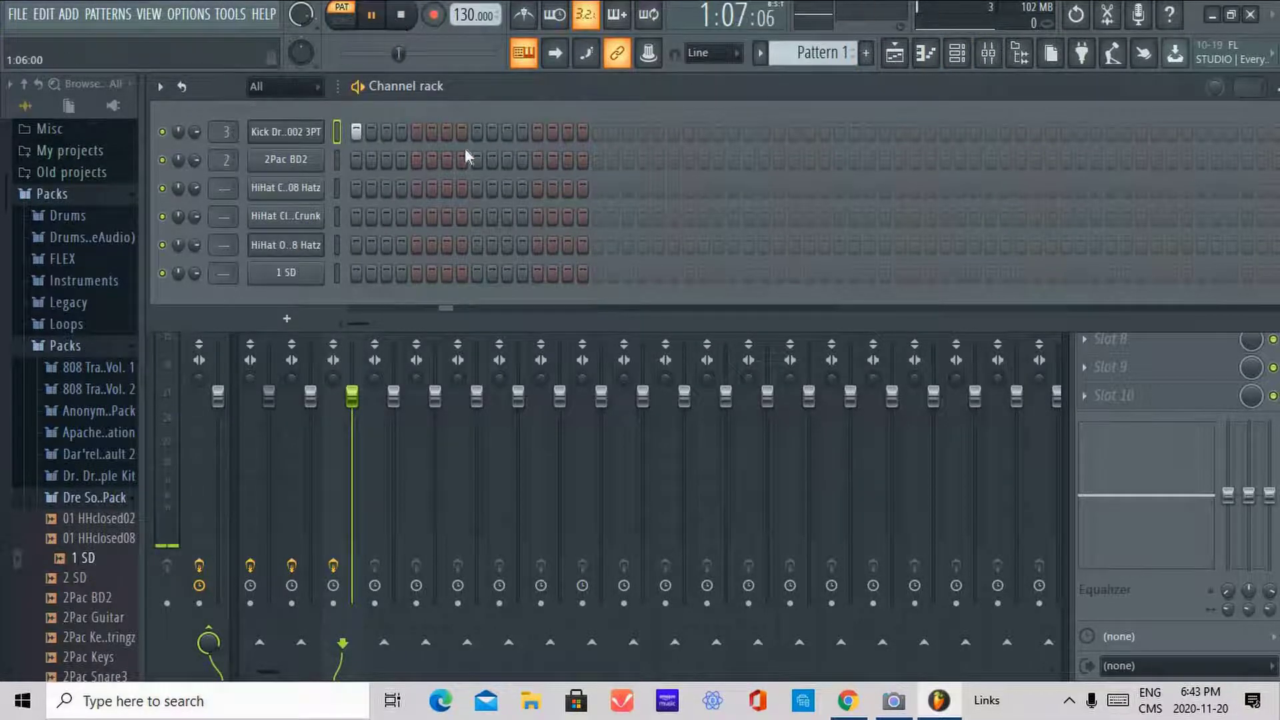
Raise the volume multiplier in the Kick Drum 002 3PT channel's levels adjustment while the pattern plays, and stop playback.
{"action": "left_click", "coordinate": [314, 132]}
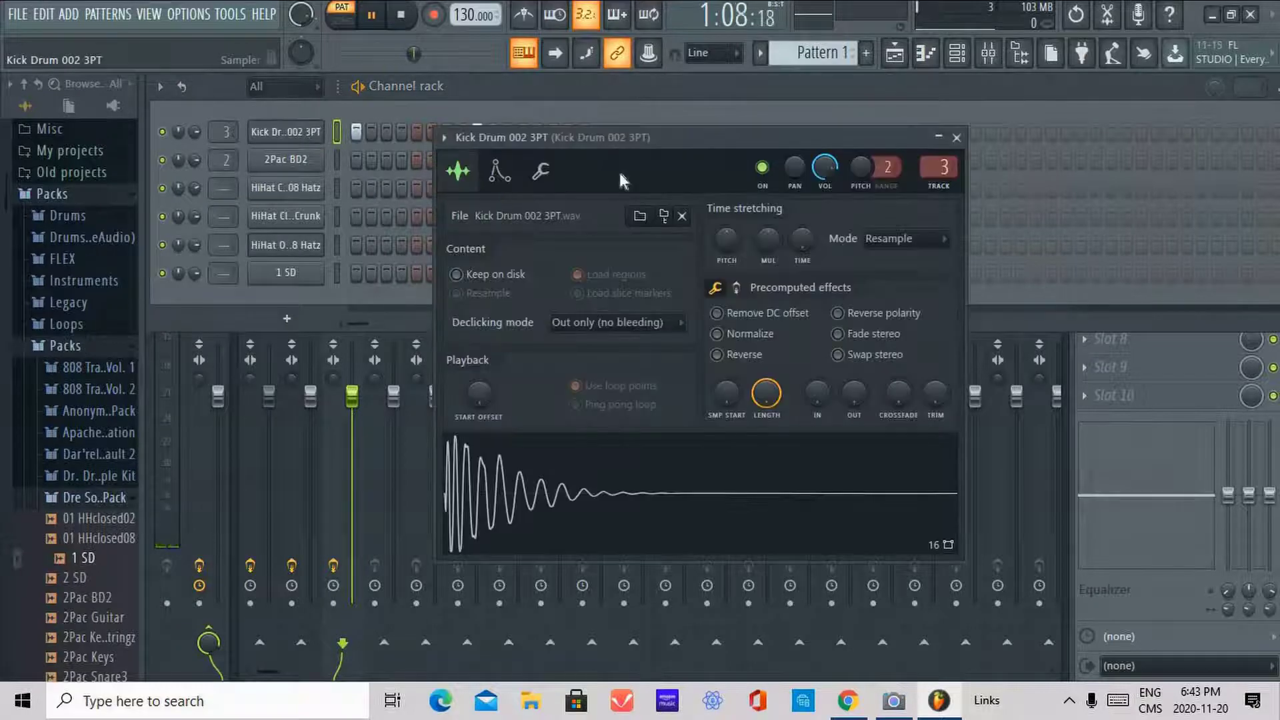
{"action": "left_click", "coordinate": [540, 171]}
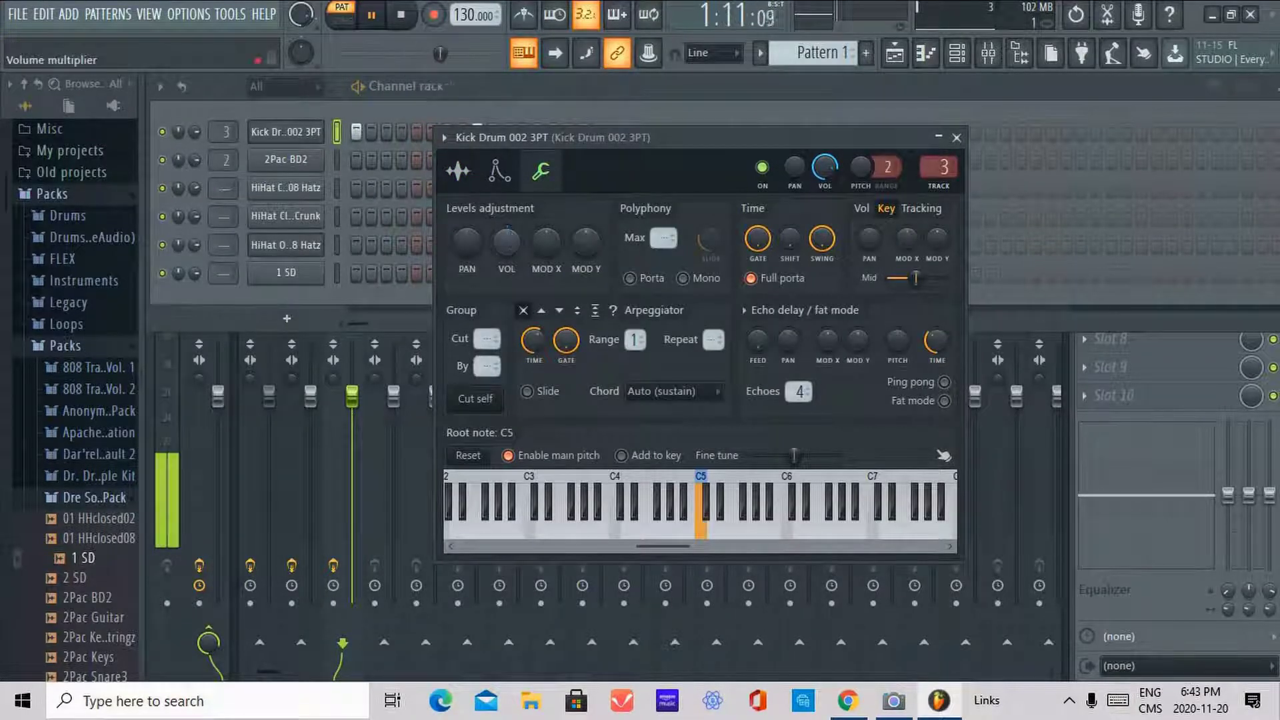
{"action": "left_click_drag", "start_coordinate": [511, 235], "coordinate": [511, 217]}
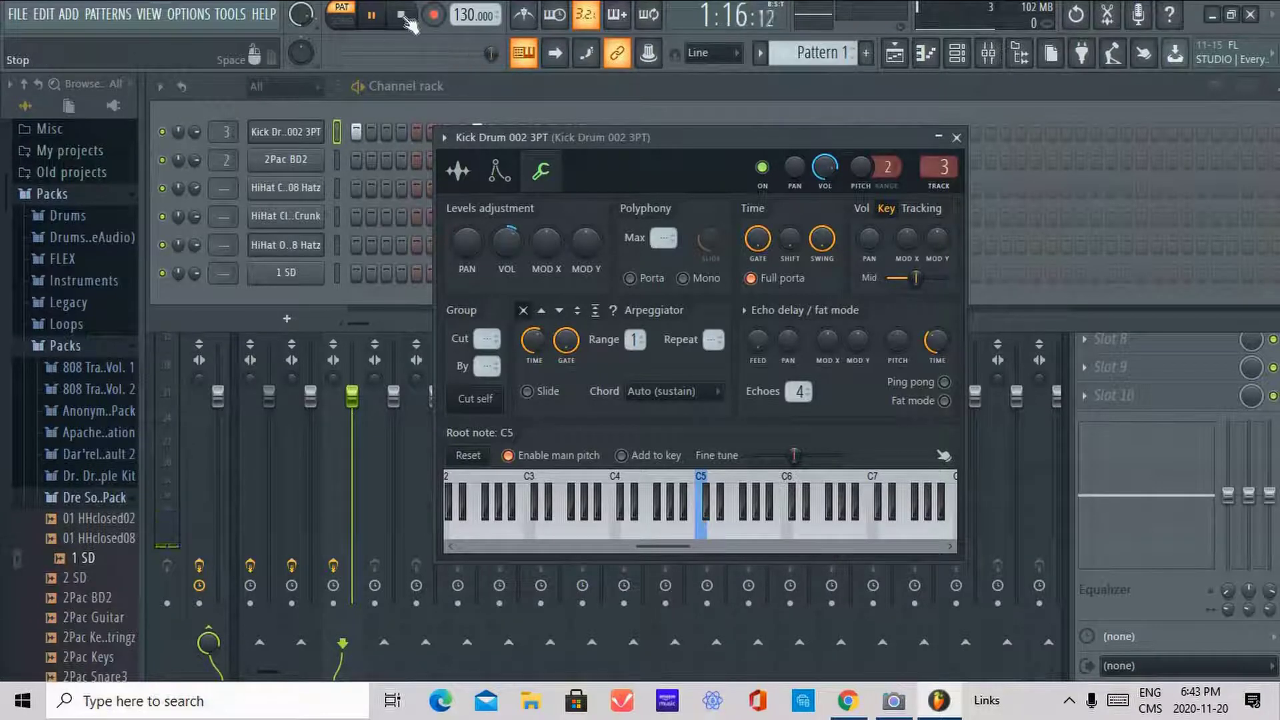
{"action": "key", "text": "space"}
{"action": "left_click", "coordinate": [957, 137]}
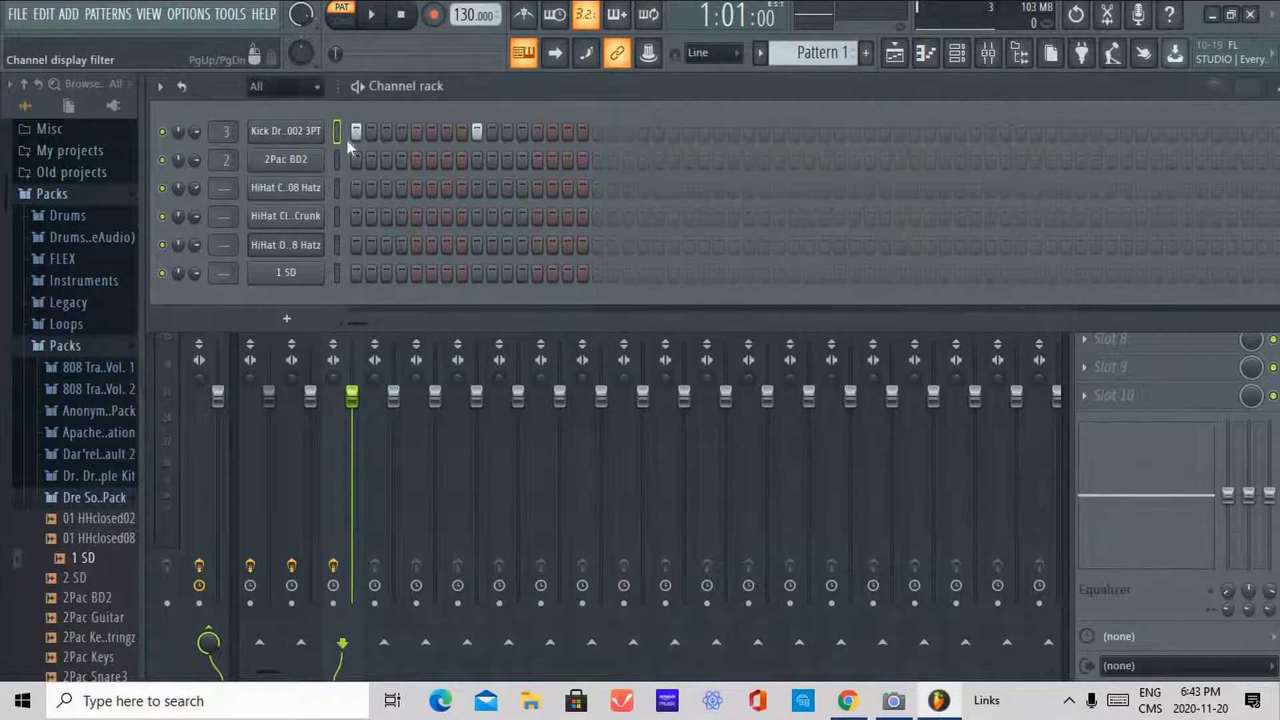
{"action": "left_click", "coordinate": [298, 164]}
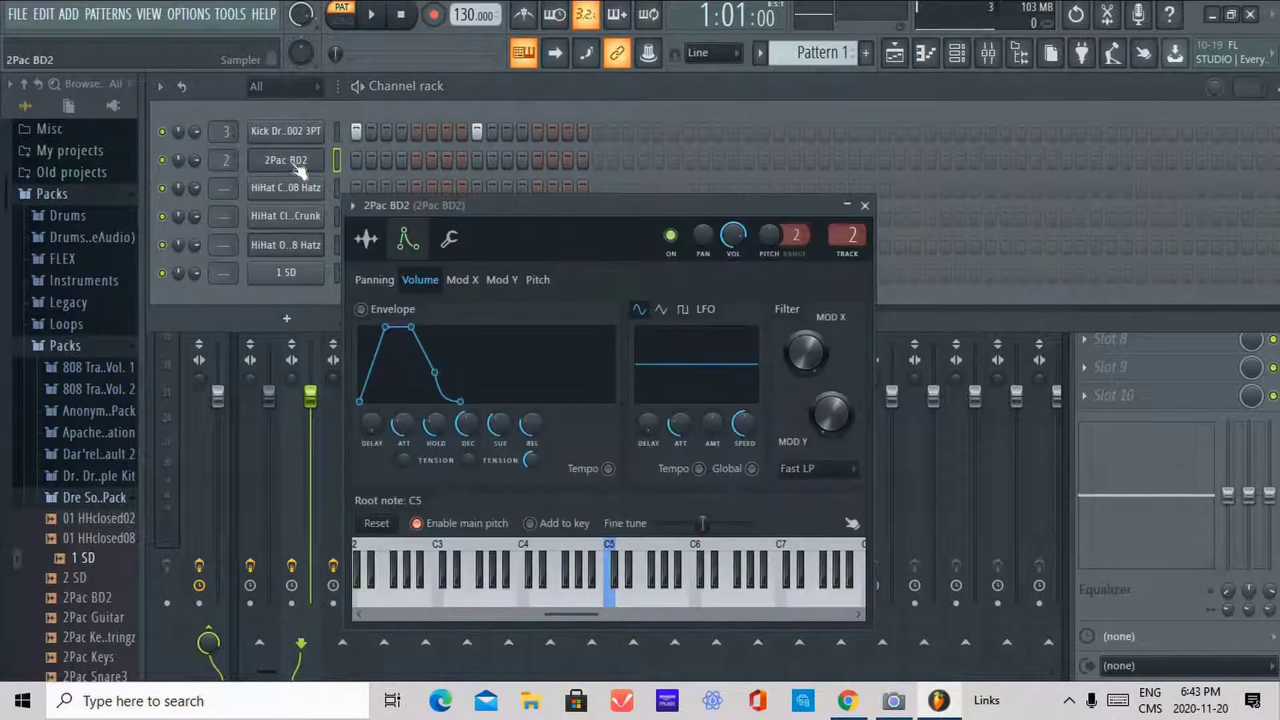
{"action": "left_click", "coordinate": [298, 163]}
{"action": "left_click", "coordinate": [307, 137]}
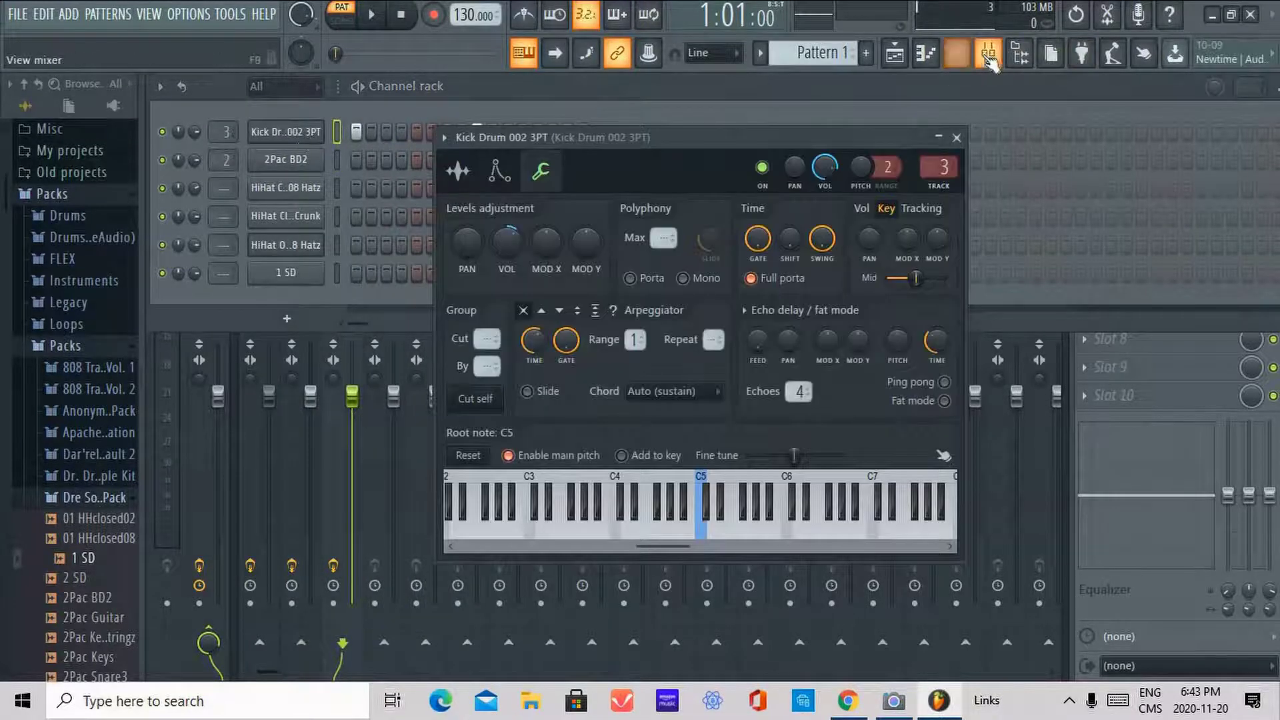
Load Fruity Parametric EQ in effect slot 2 of mixer track 3 and close its window.
{"action": "left_click", "coordinate": [990, 57]}
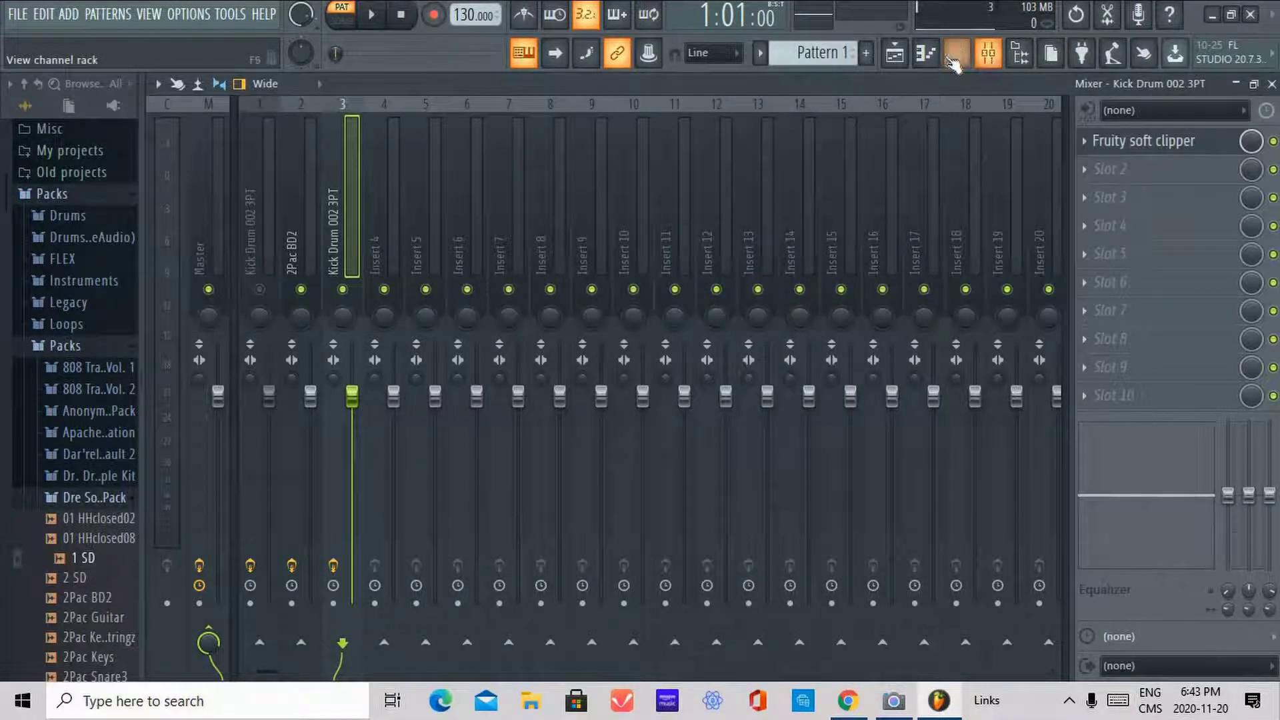
{"action": "left_click", "coordinate": [958, 53]}
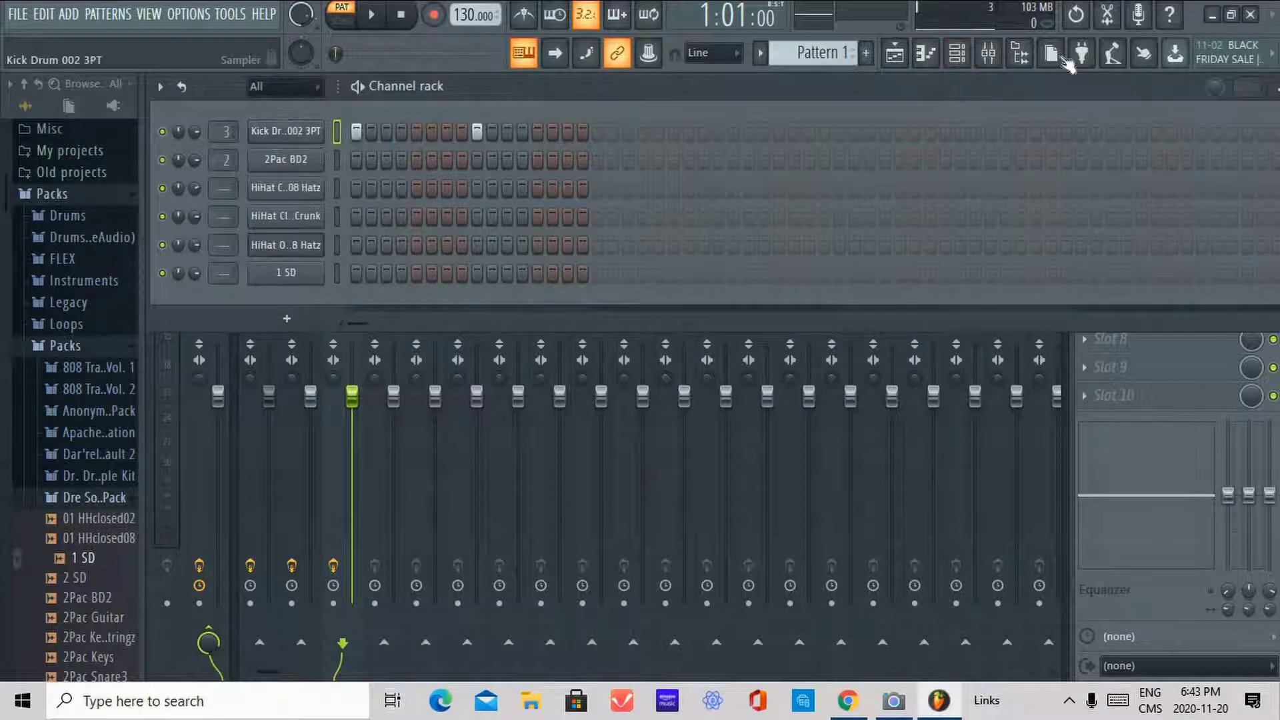
{"action": "left_click", "coordinate": [989, 54]}
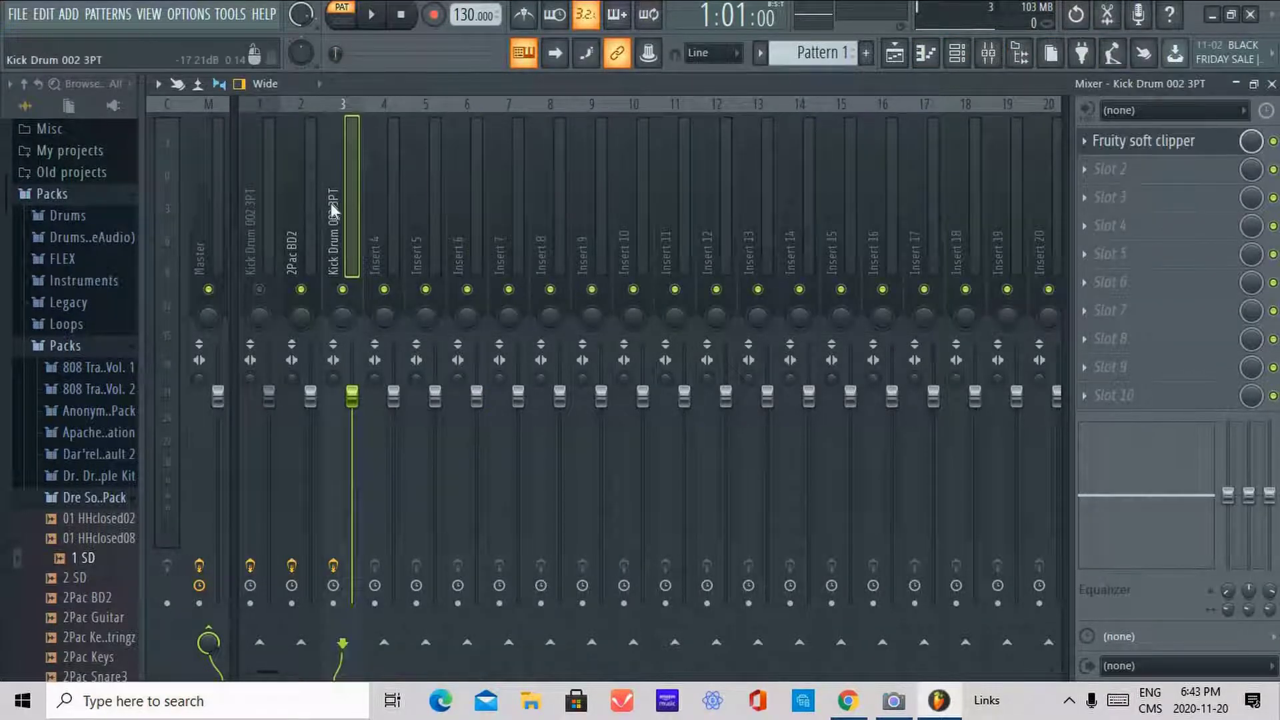
{"action": "left_click", "coordinate": [1132, 172]}
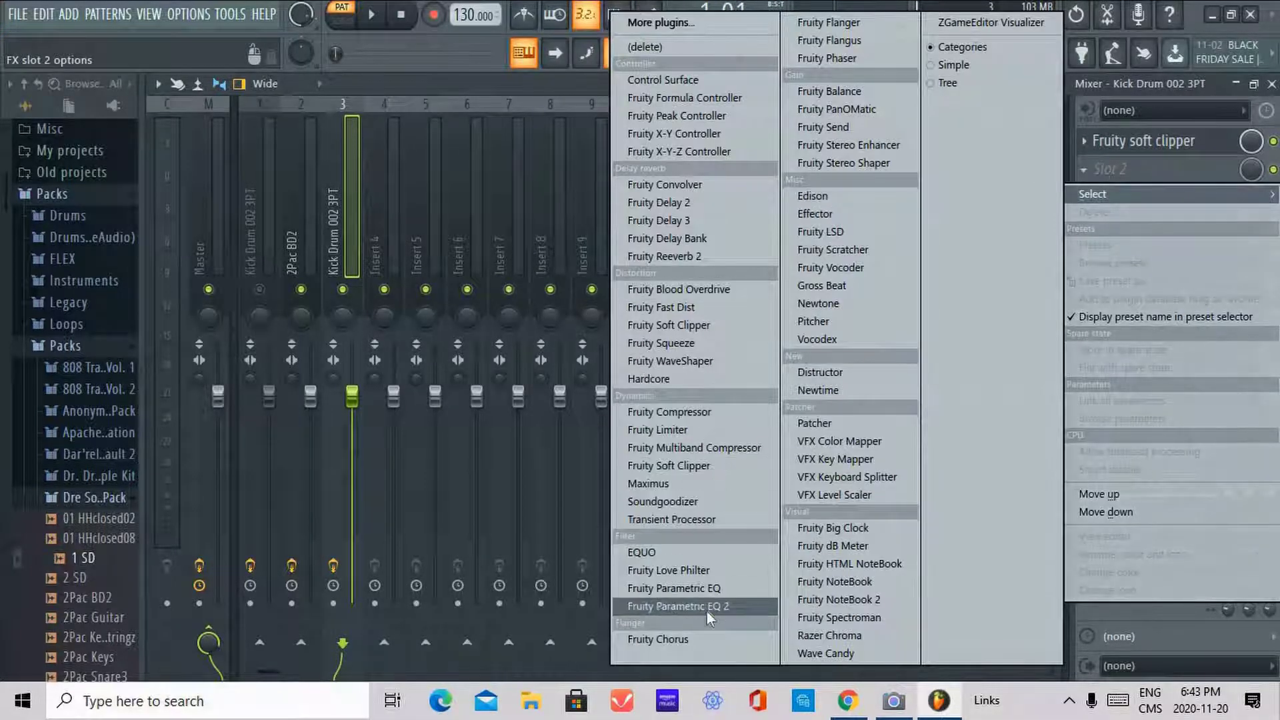
{"action": "left_click", "coordinate": [706, 588]}
{"action": "left_click", "coordinate": [385, 197]}
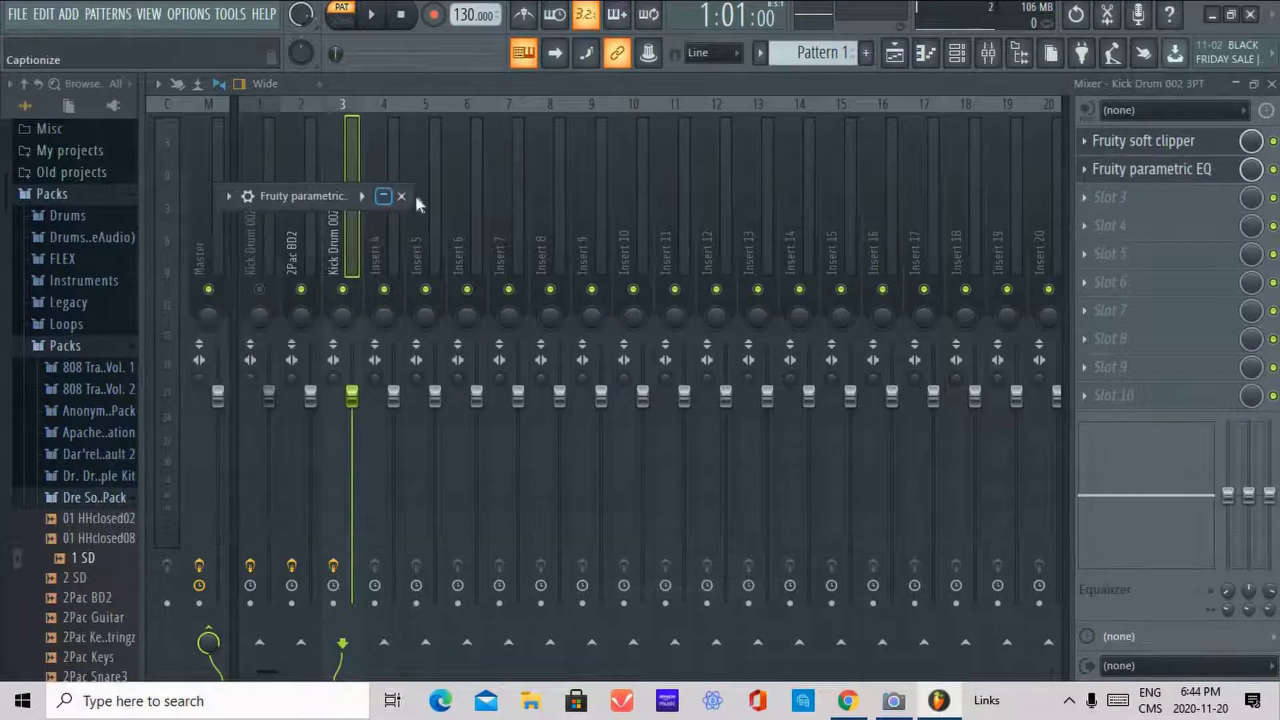
{"action": "left_click", "coordinate": [402, 197]}
Replace the effect in slot 2 of mixer track 3 with Fruity Parametric EQ 2 and show its editor at normal window size.
{"action": "left_click", "coordinate": [1091, 175]}
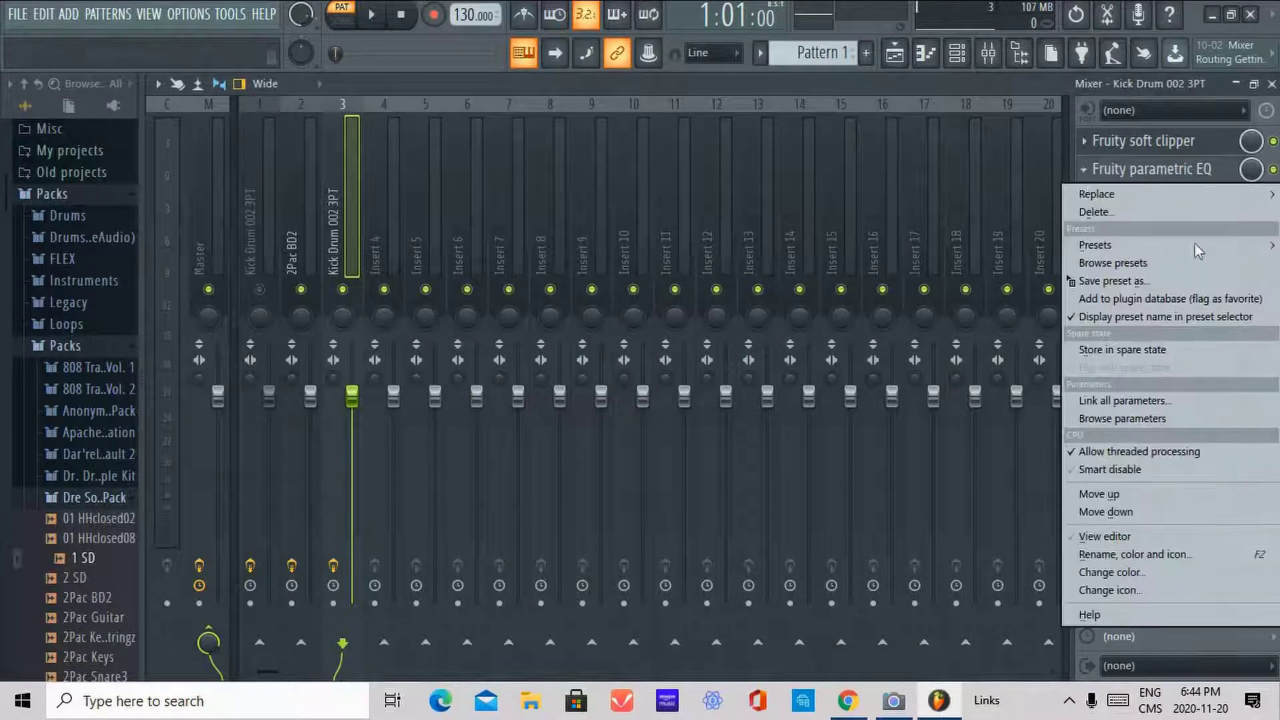
{"action": "mouse_move", "coordinate": [1198, 189]}
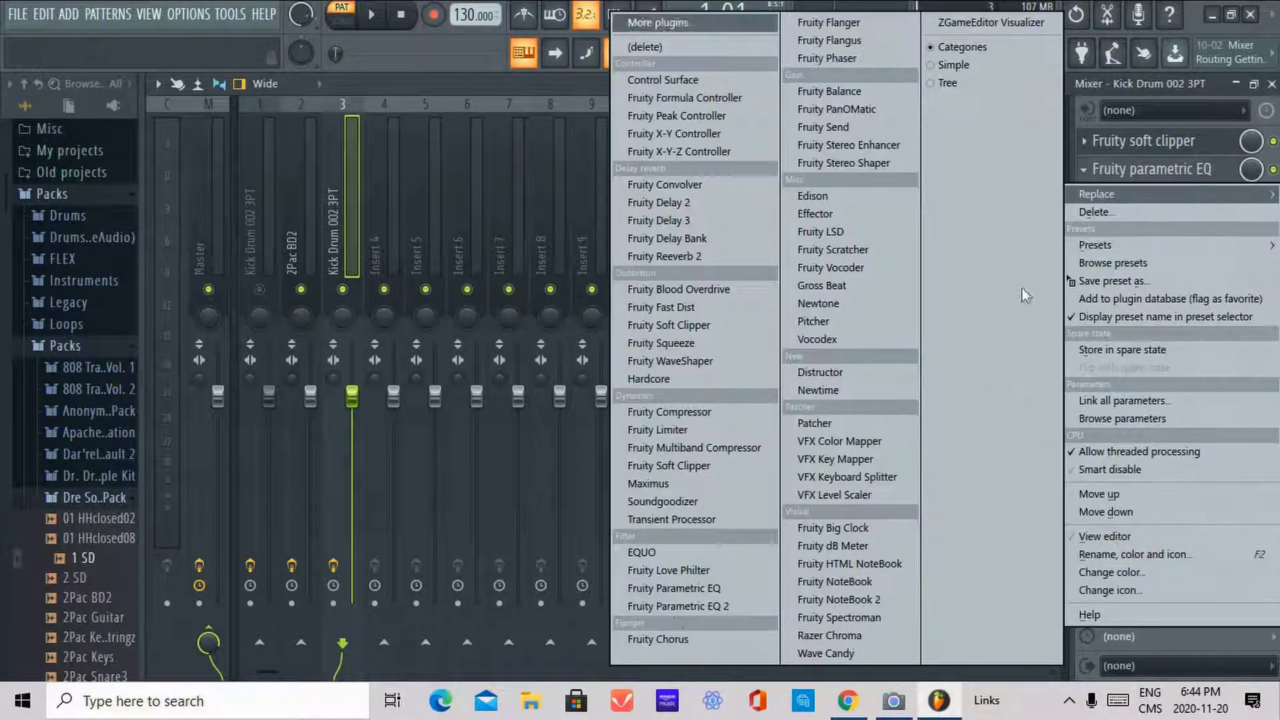
{"action": "left_click", "coordinate": [734, 603]}
{"action": "left_click", "coordinate": [383, 197]}
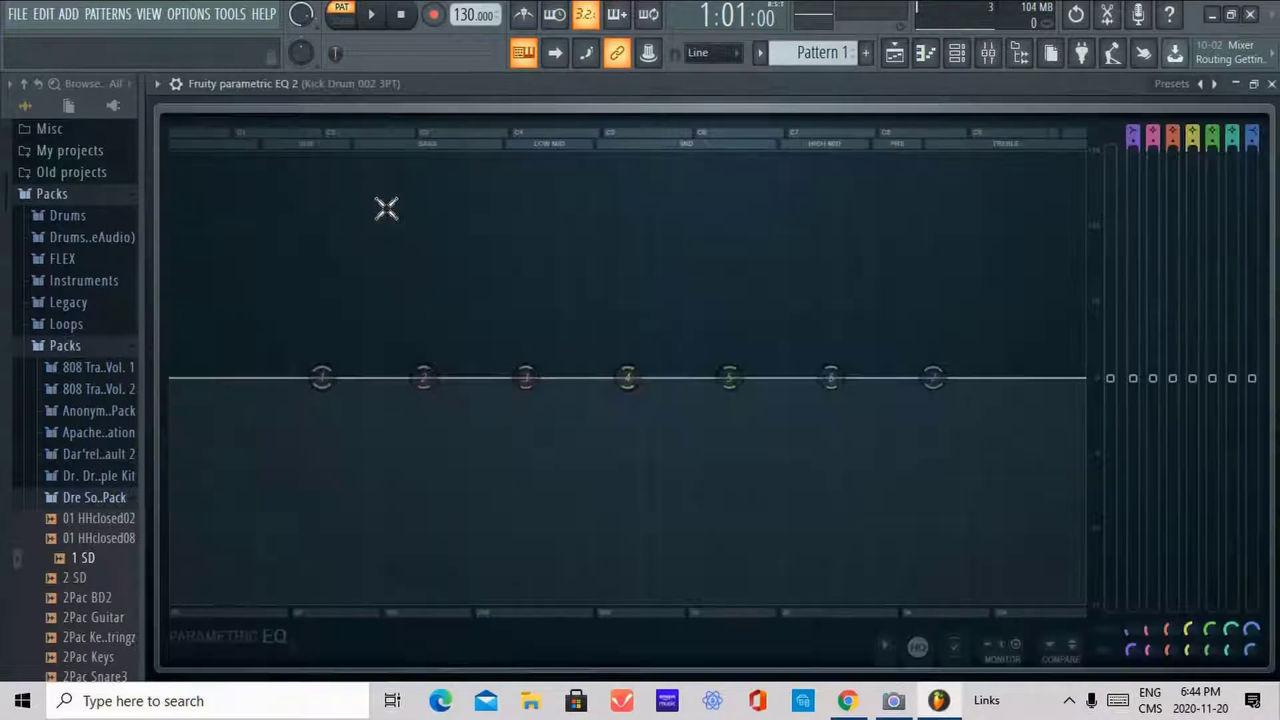
{"action": "left_click", "coordinate": [1254, 83]}
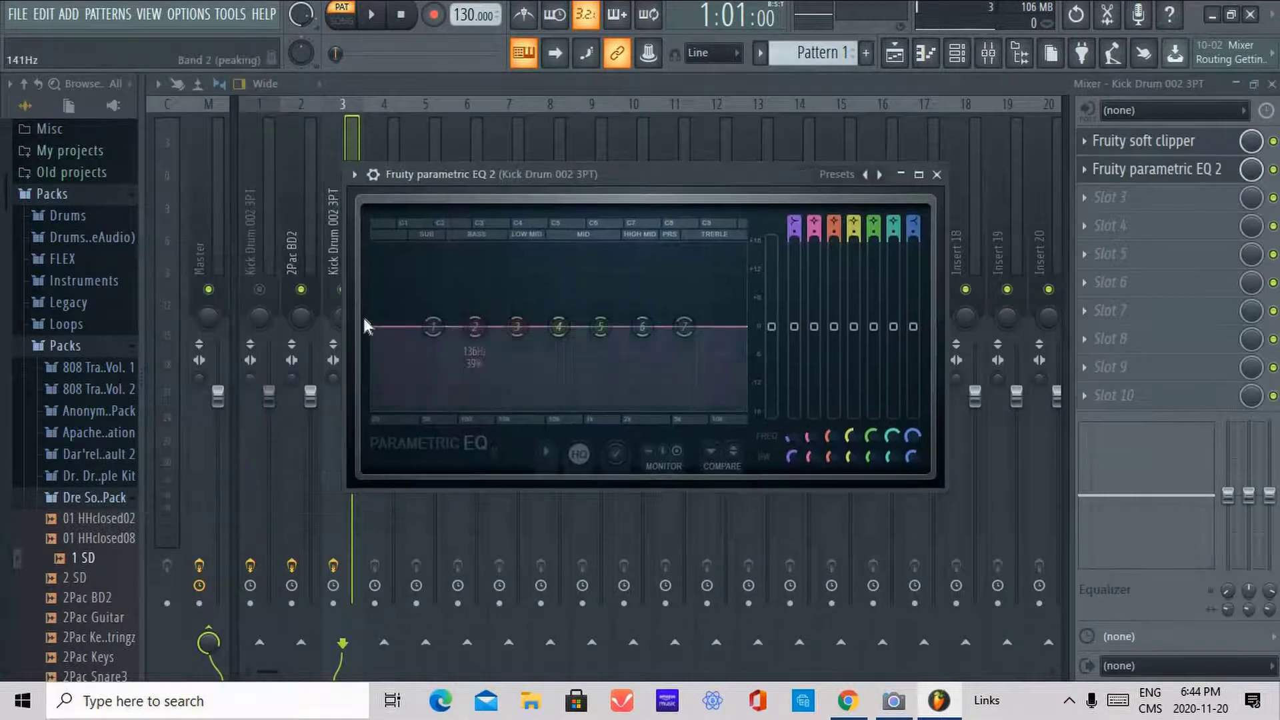
Pull EQ band 1 down to its lowest gain at about 39 Hz, adjust its bandwidth for a steeper low cut, and audition the pattern.
{"action": "left_click_drag", "start_coordinate": [432, 326], "coordinate": [409, 405]}
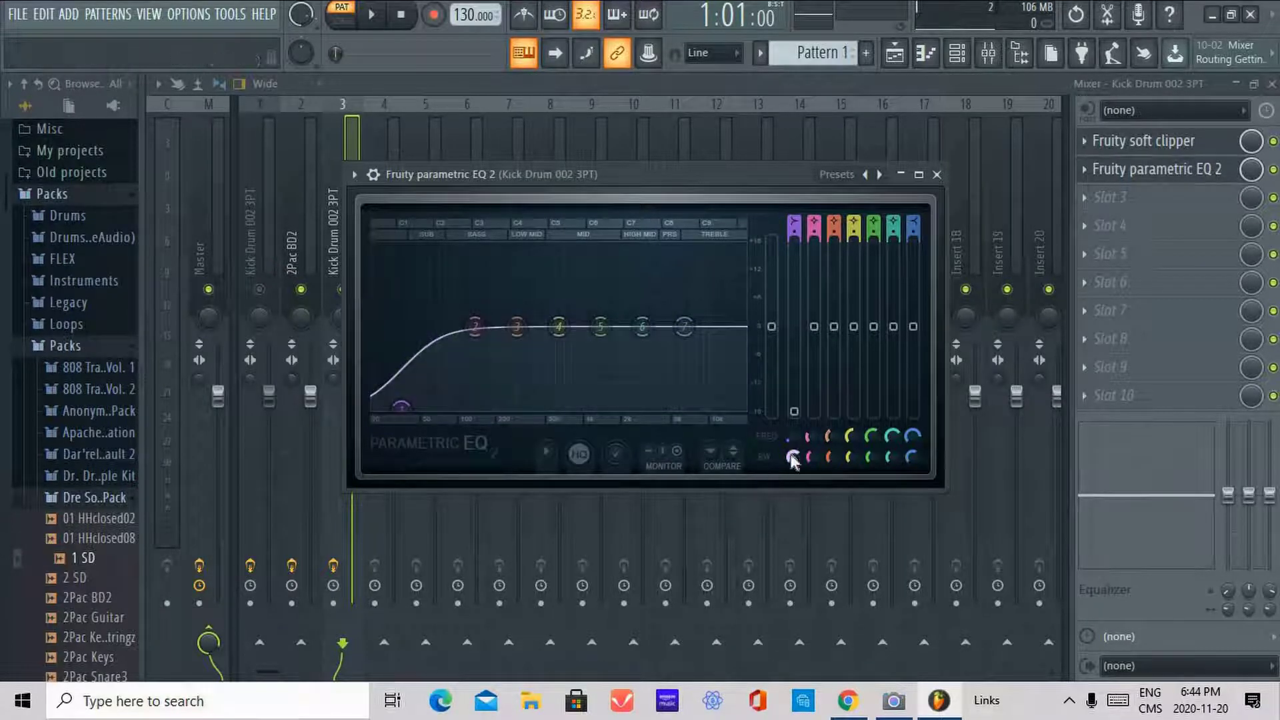
{"action": "mouse_move", "coordinate": [791, 456]}
{"action": "left_mouse_down"}
{"action": "mouse_move", "coordinate": [790, 443]}
{"action": "mouse_move", "coordinate": [790, 466]}
{"action": "left_mouse_up"}
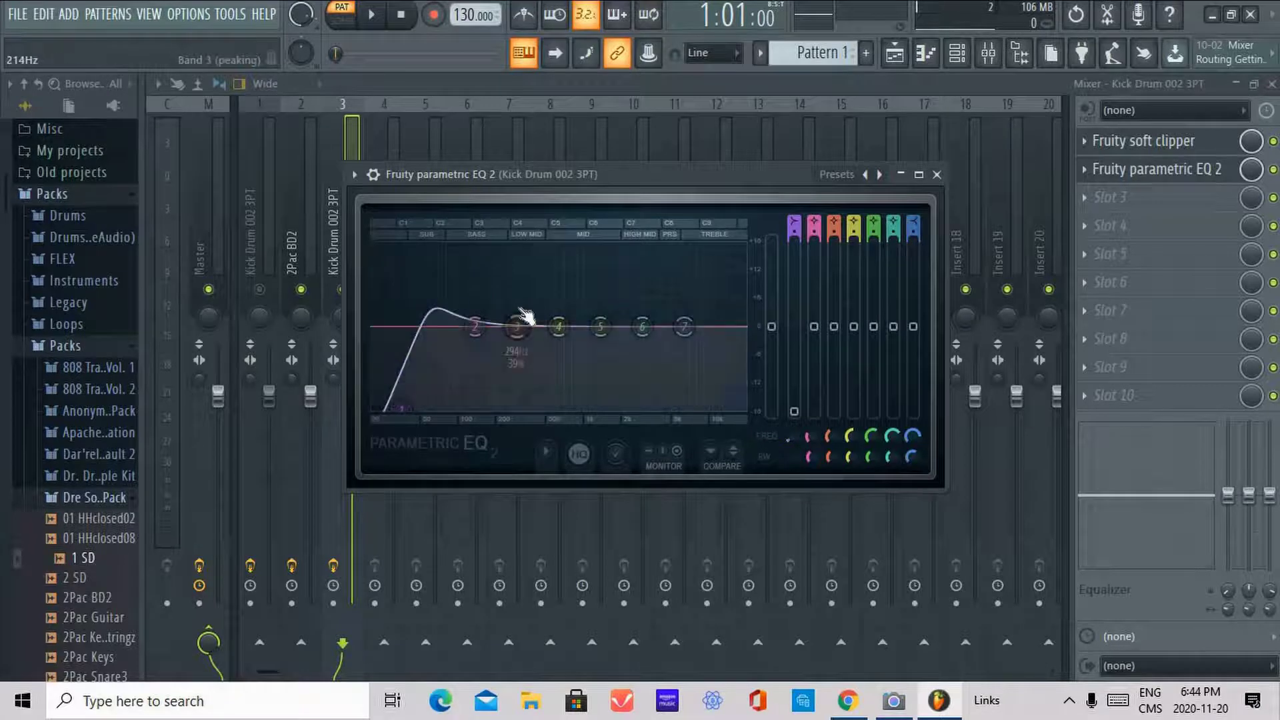
{"action": "key", "text": "space"}
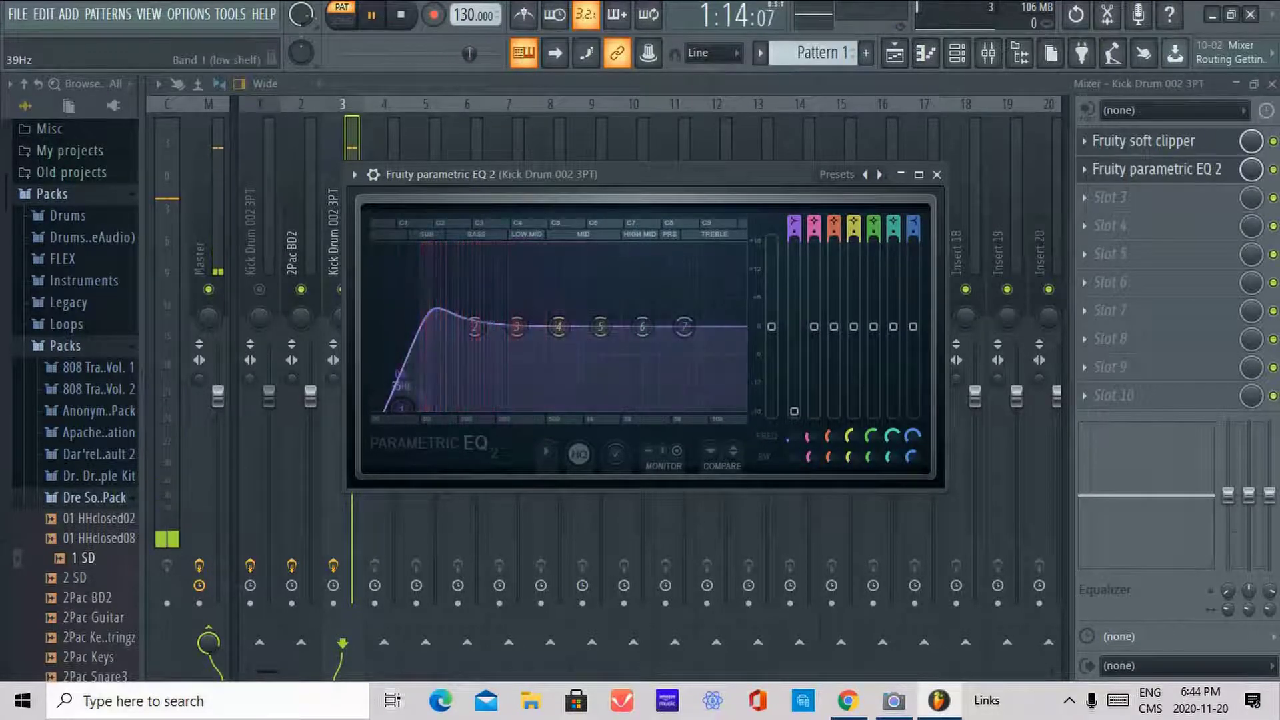
{"action": "mouse_move", "coordinate": [407, 408]}
{"action": "left_mouse_down"}
{"action": "mouse_move", "coordinate": [419, 406]}
{"action": "mouse_move", "coordinate": [403, 405]}
{"action": "left_mouse_up"}
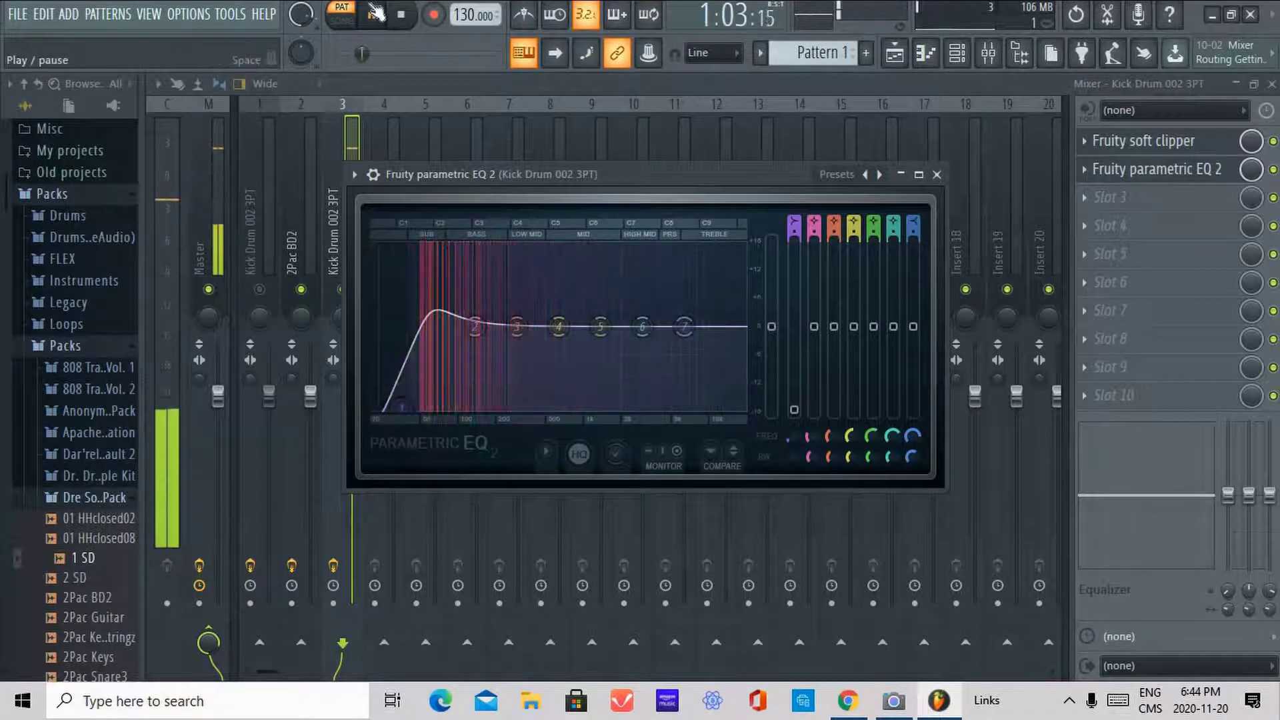
{"action": "key", "text": "space"}
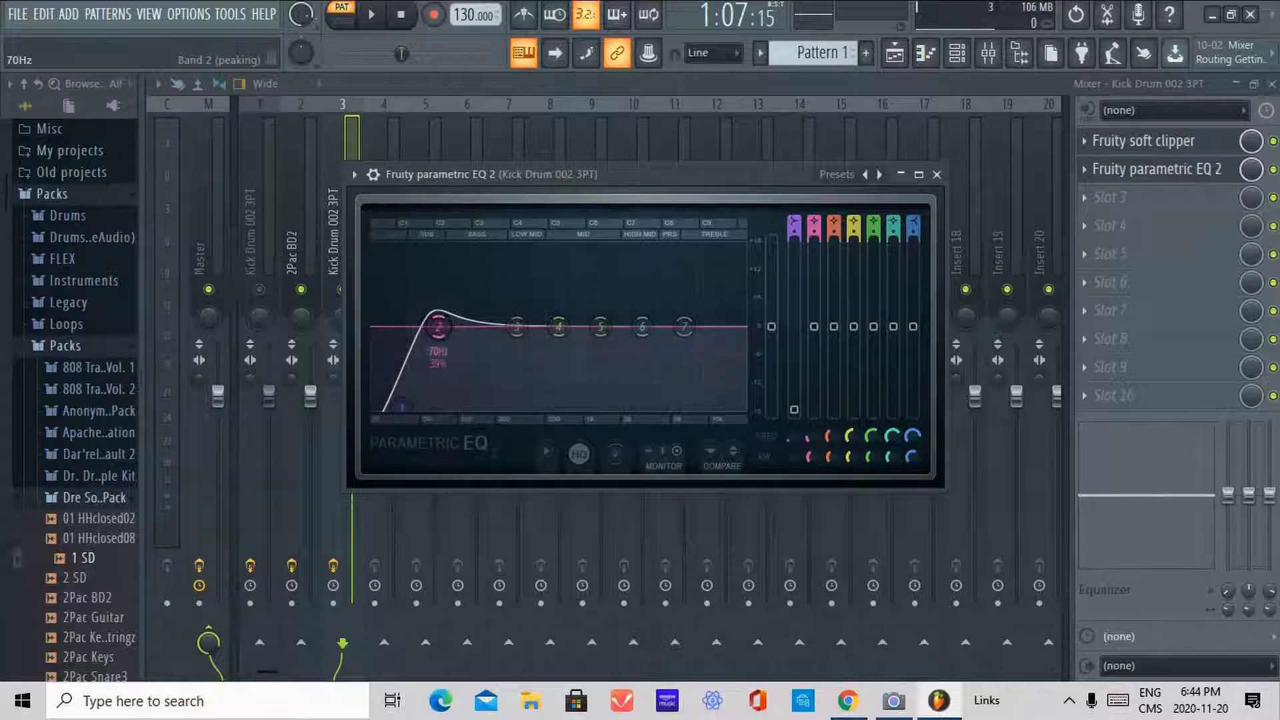
Move EQ band 2 to about 71 Hz at zero gain, play the pattern, and pause it.
{"action": "mouse_move", "coordinate": [437, 321]}
{"action": "left_mouse_down"}
{"action": "mouse_move", "coordinate": [438, 286]}
{"action": "mouse_move", "coordinate": [441, 326]}
{"action": "left_mouse_up"}
{"action": "left_click", "coordinate": [372, 15]}
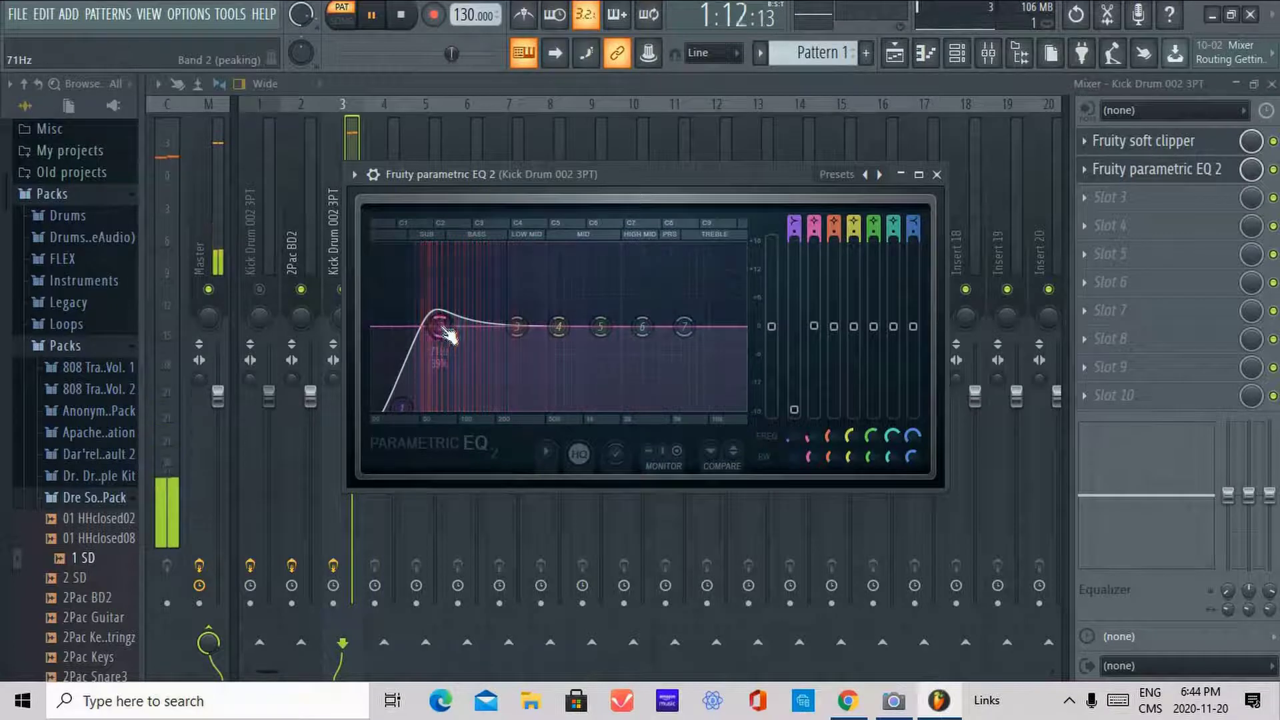
{"action": "left_click", "coordinate": [386, 19]}
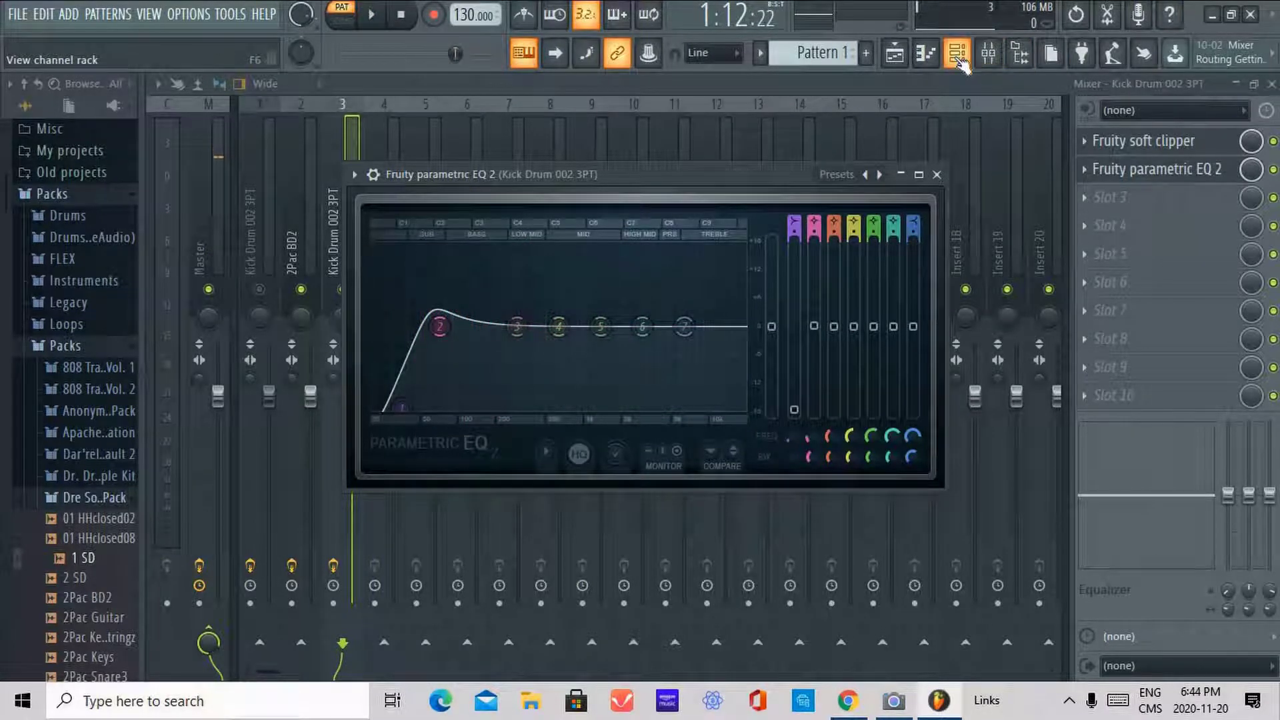
Fill the HiHat Cl..Crunk channel every 2 steps in the channel rack.
{"action": "left_click", "coordinate": [957, 57]}
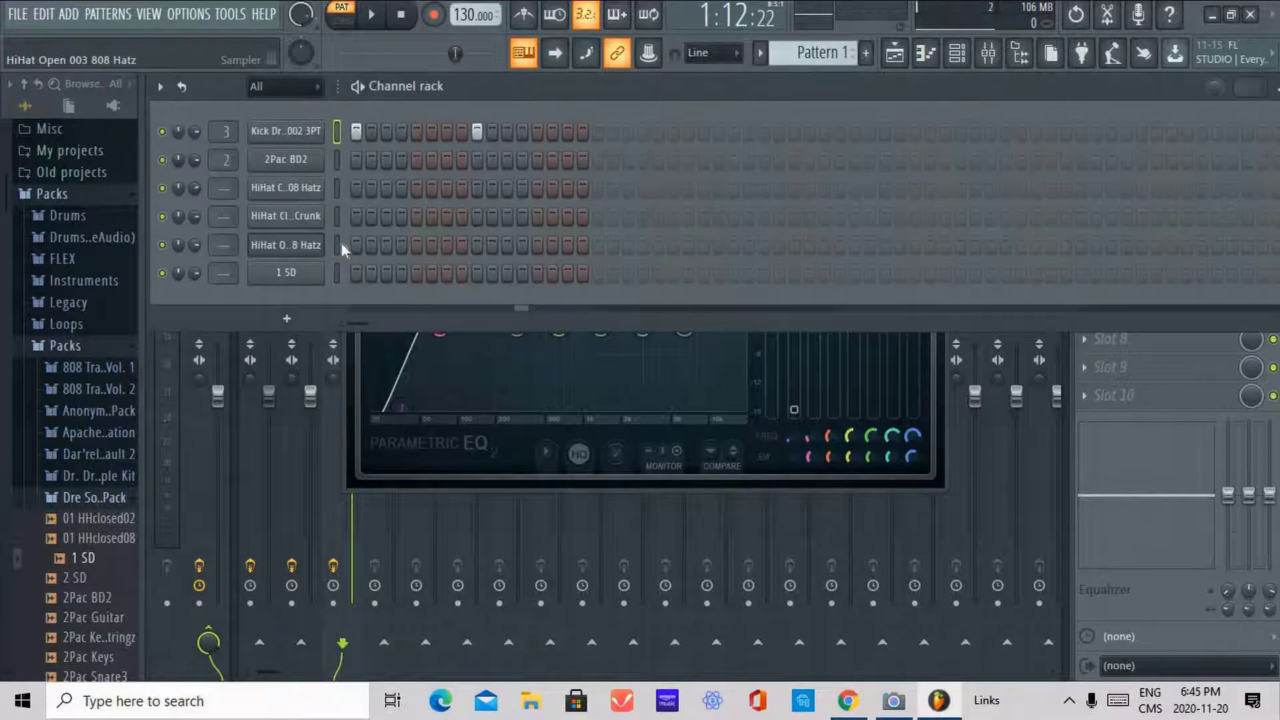
{"action": "right_click", "coordinate": [323, 214]}
{"action": "left_click", "coordinate": [569, 275]}
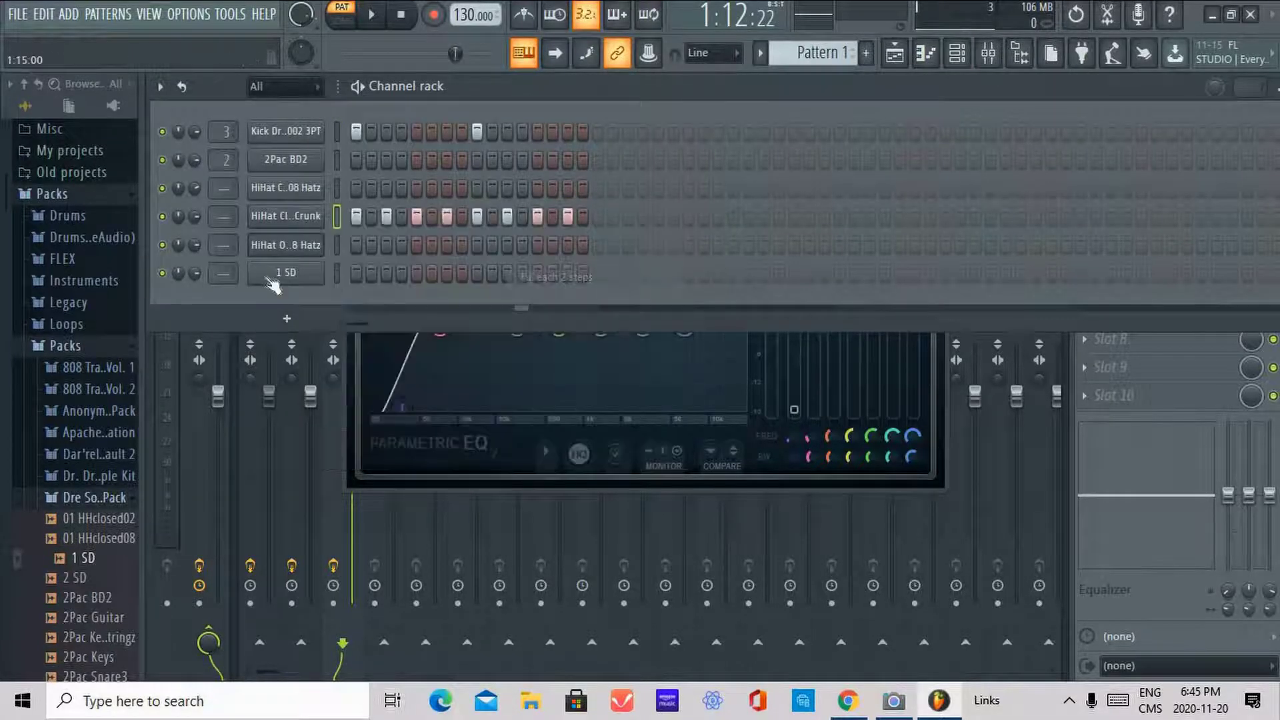
Fill the HiHat Open 003 808 Hatz channel every 2 steps, and reduce it to a single hit on step 5.
{"action": "right_click", "coordinate": [324, 244]}
{"action": "left_click", "coordinate": [571, 303]}
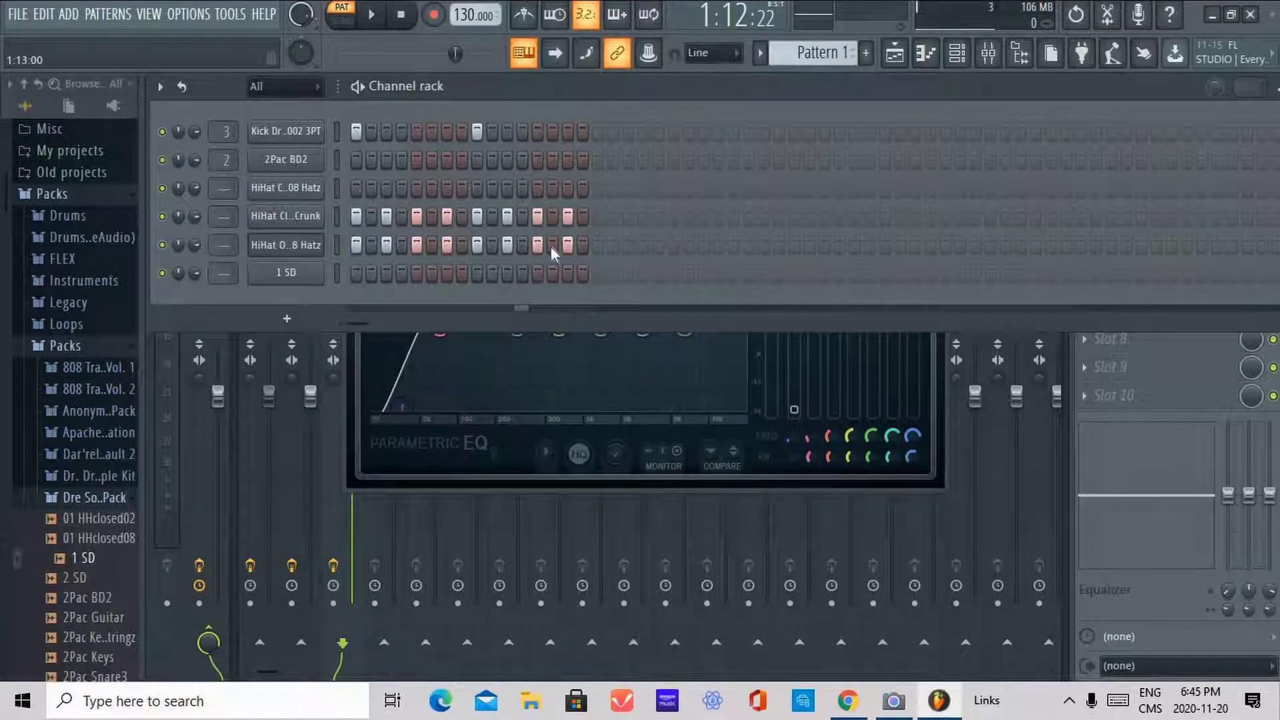
{"action": "key", "text": "ctrl+z"}
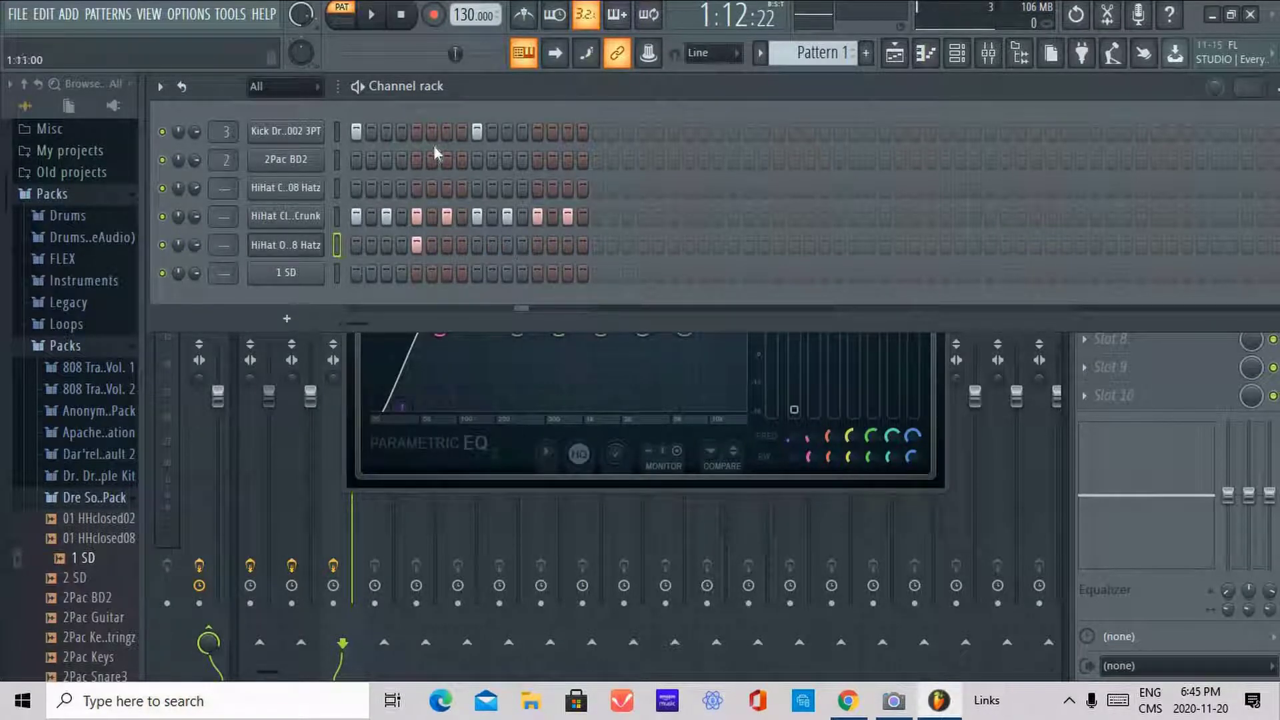
Replace the kick hit on step 9 with a 2Pac BD2 hit, and add kick hits on steps 4 and 5 while auditioning the pattern.
{"action": "left_click", "coordinate": [482, 137]}
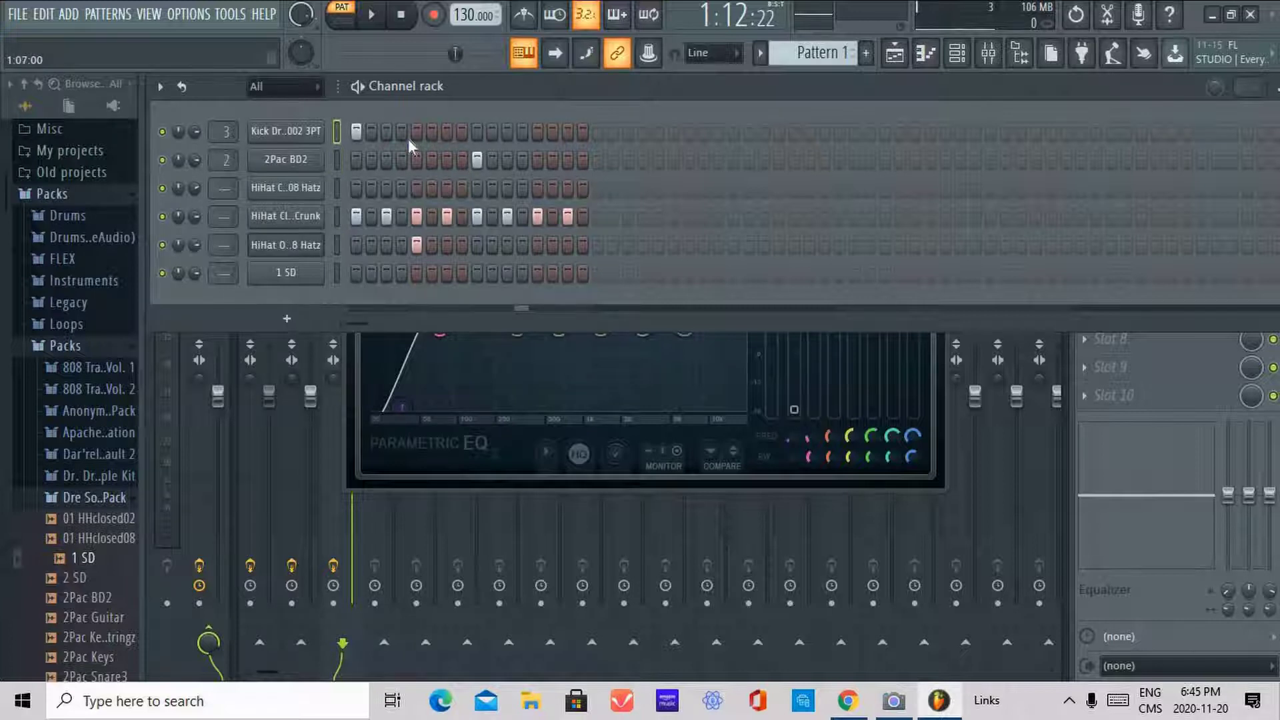
{"action": "left_click", "coordinate": [374, 16]}
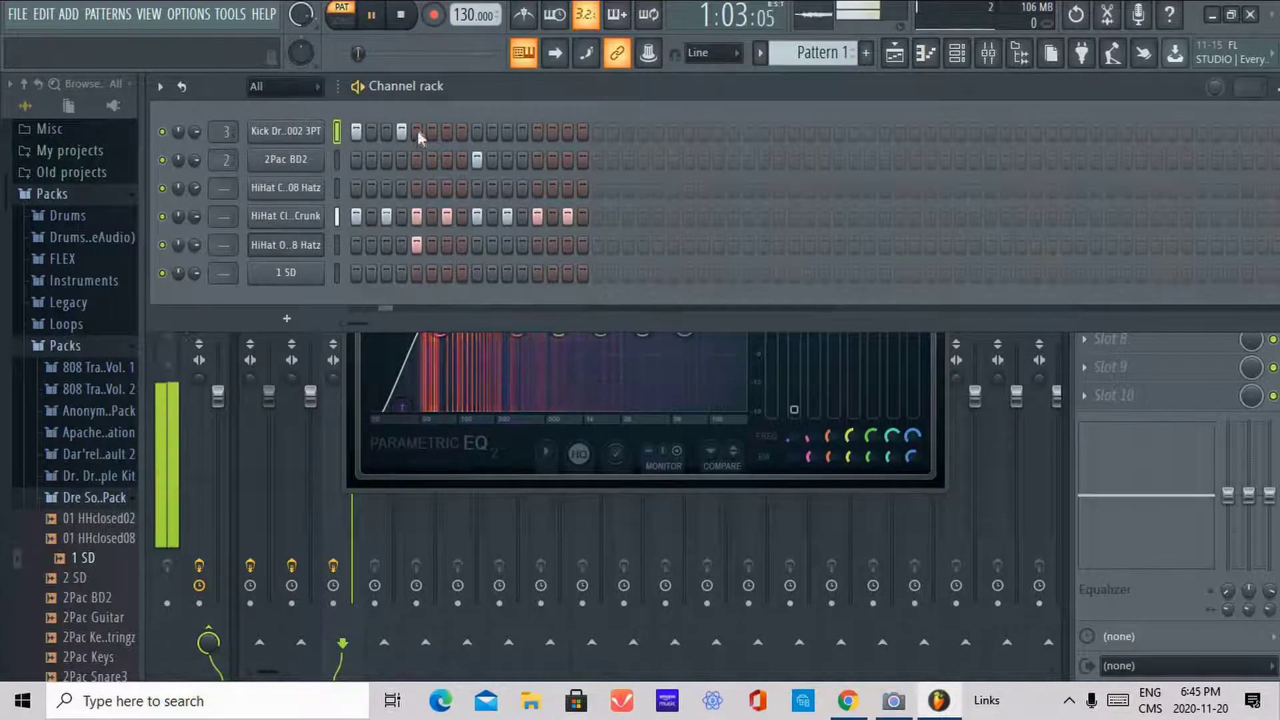
{"action": "left_click", "coordinate": [403, 132]}
{"action": "left_click", "coordinate": [416, 132]}
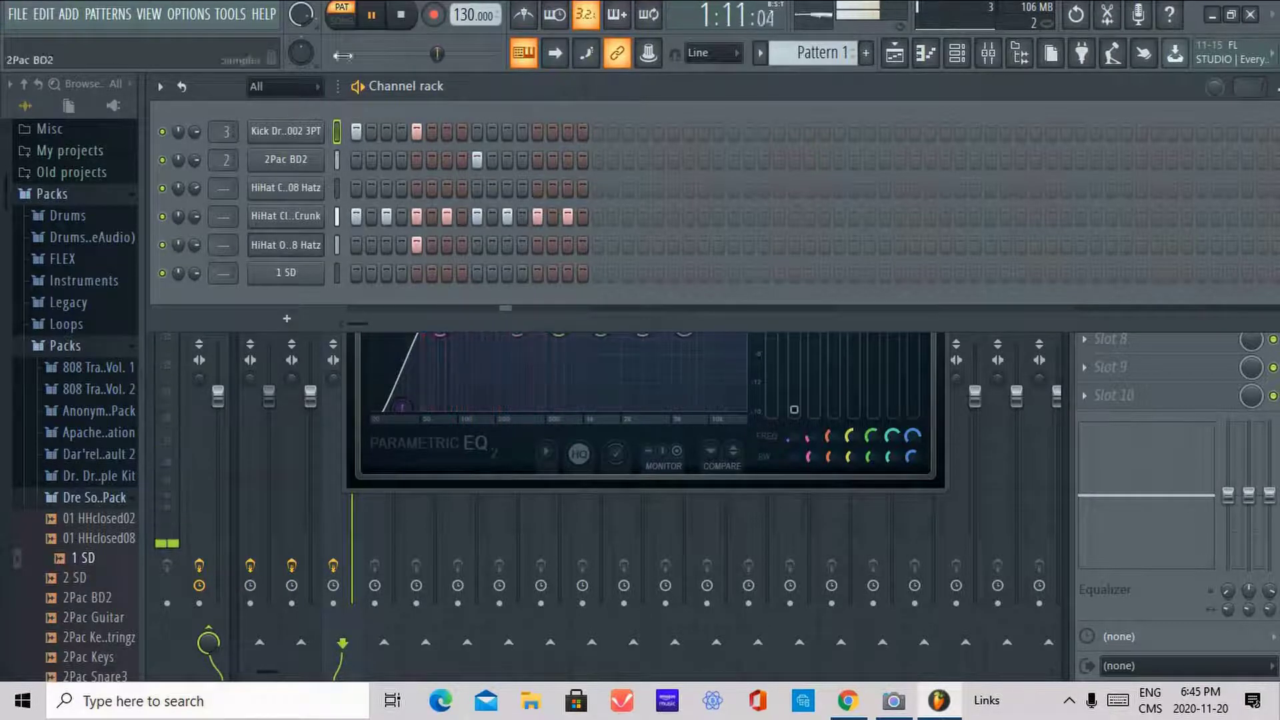
{"action": "left_click", "coordinate": [372, 15]}
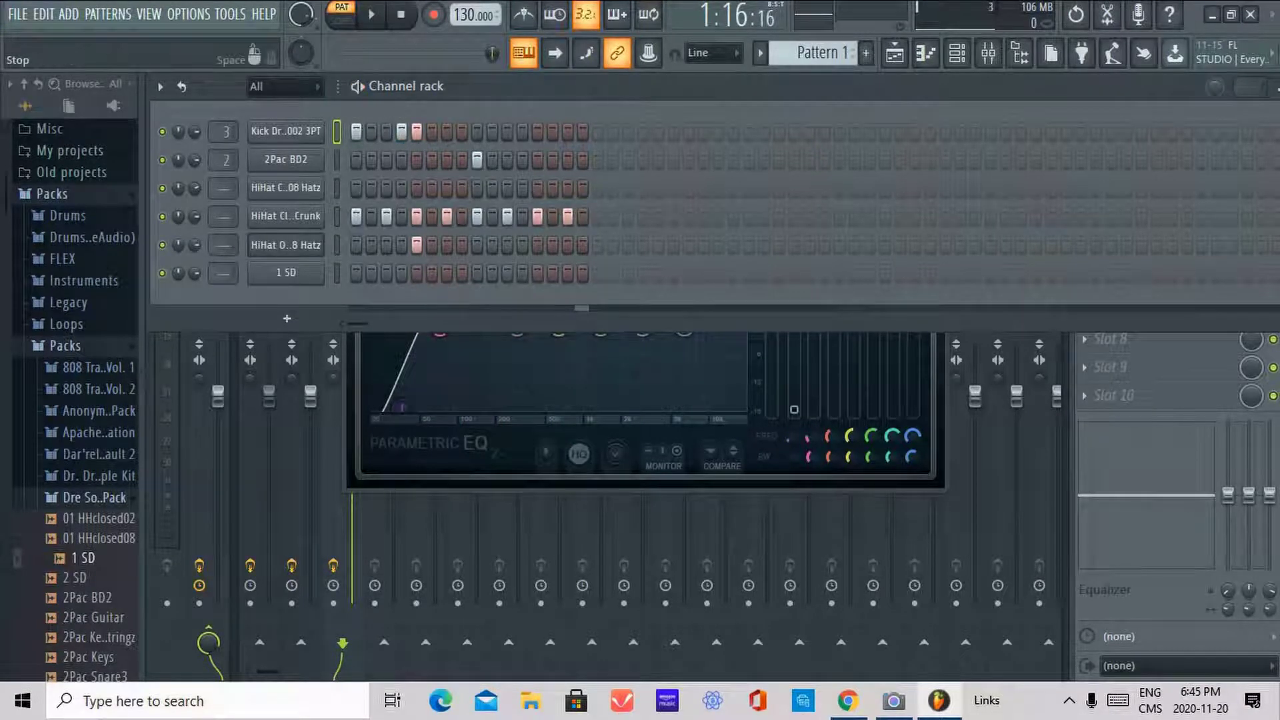
{"action": "left_click", "coordinate": [401, 15]}
{"action": "left_click", "coordinate": [371, 16]}
{"action": "left_click", "coordinate": [373, 17]}
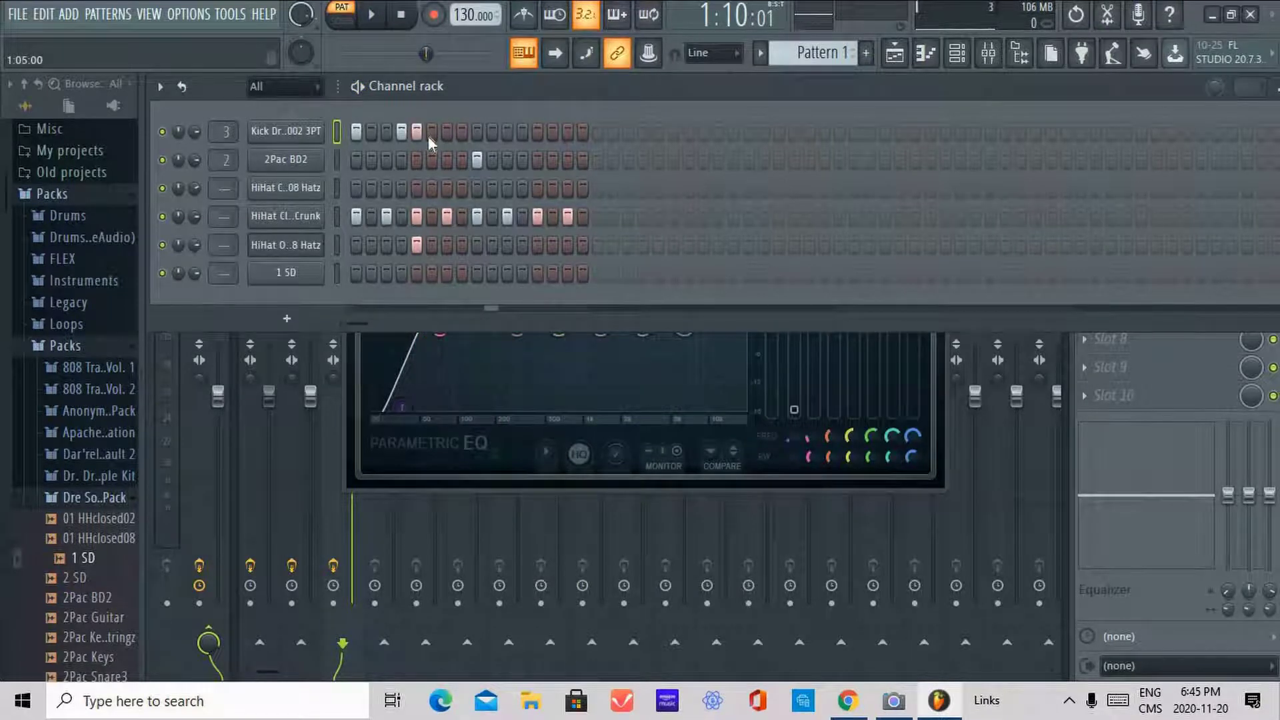
Move the Kick Drum 002 3PT hit from step 5 to step 6 and restart playback.
{"action": "left_click", "coordinate": [417, 133]}
{"action": "left_click", "coordinate": [430, 136]}
{"action": "left_click", "coordinate": [402, 18]}
{"action": "left_click", "coordinate": [375, 19]}
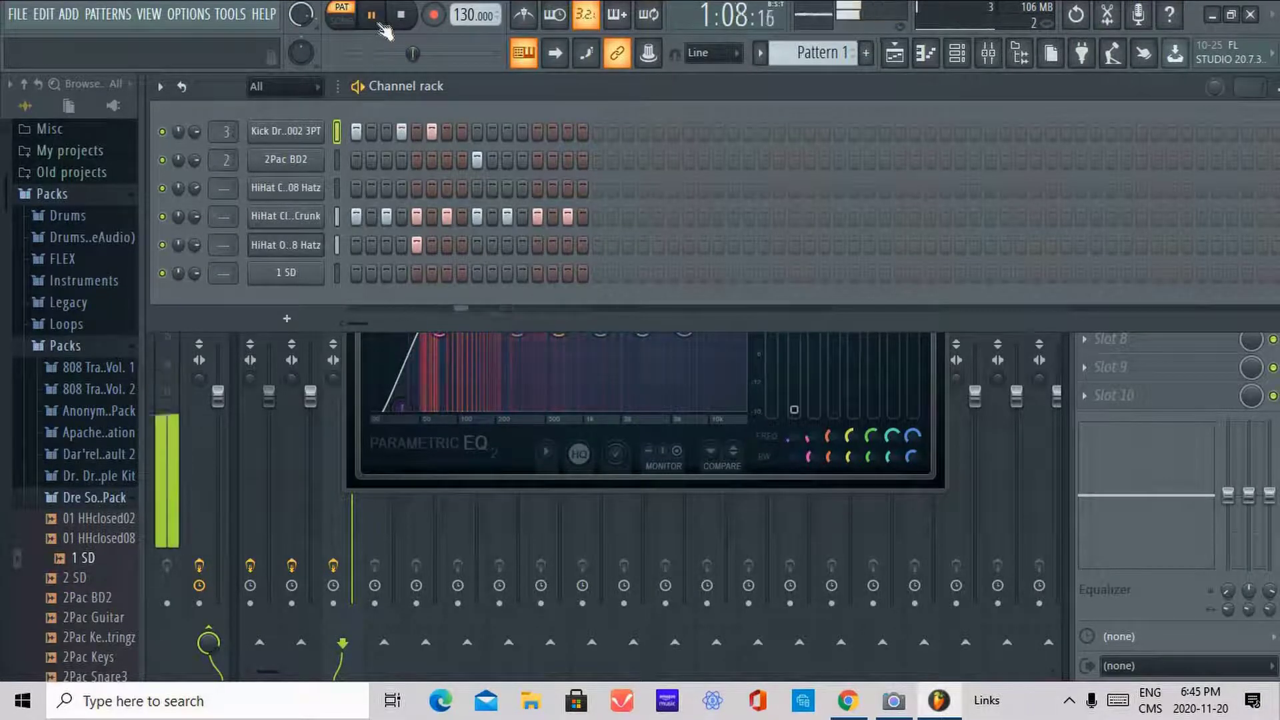
Replace the 2Pac BD2 hit on step 9 with a 1 SD hit, trying a HiHat C..08 Hatz hit there first.
{"action": "left_click", "coordinate": [477, 160]}
{"action": "left_click", "coordinate": [477, 188]}
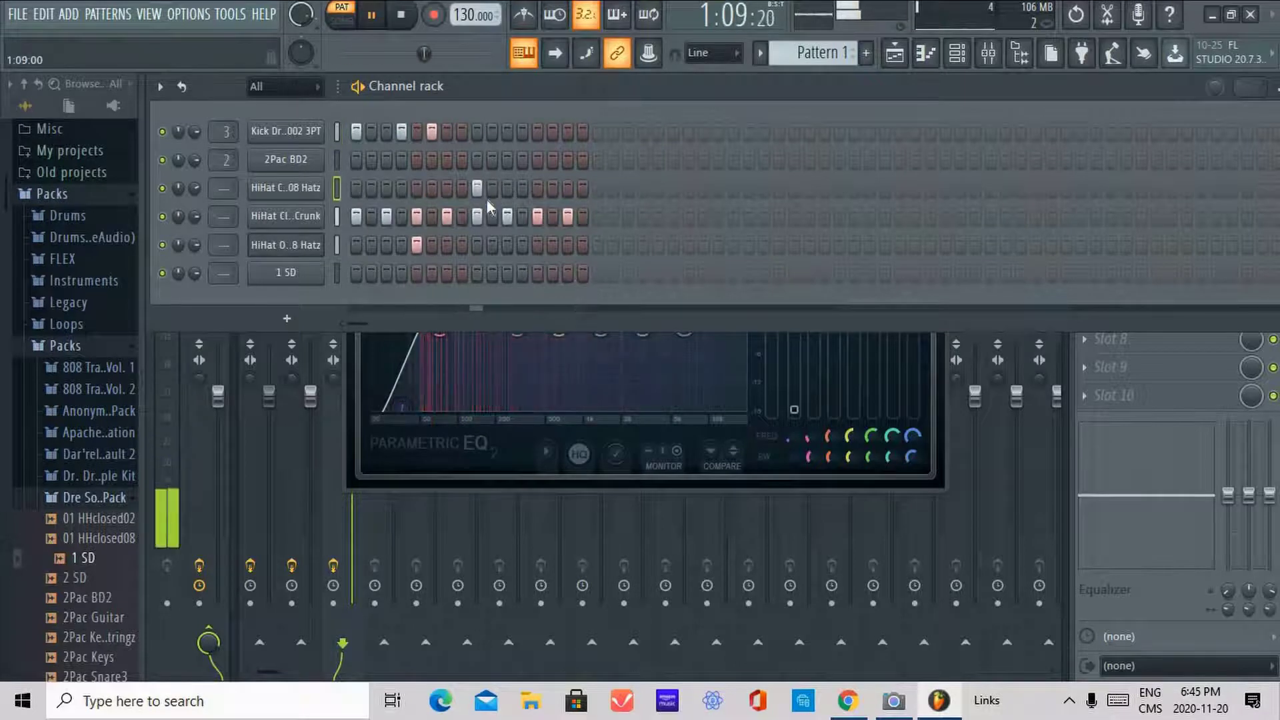
{"action": "left_click", "coordinate": [477, 188]}
{"action": "left_click", "coordinate": [477, 273]}
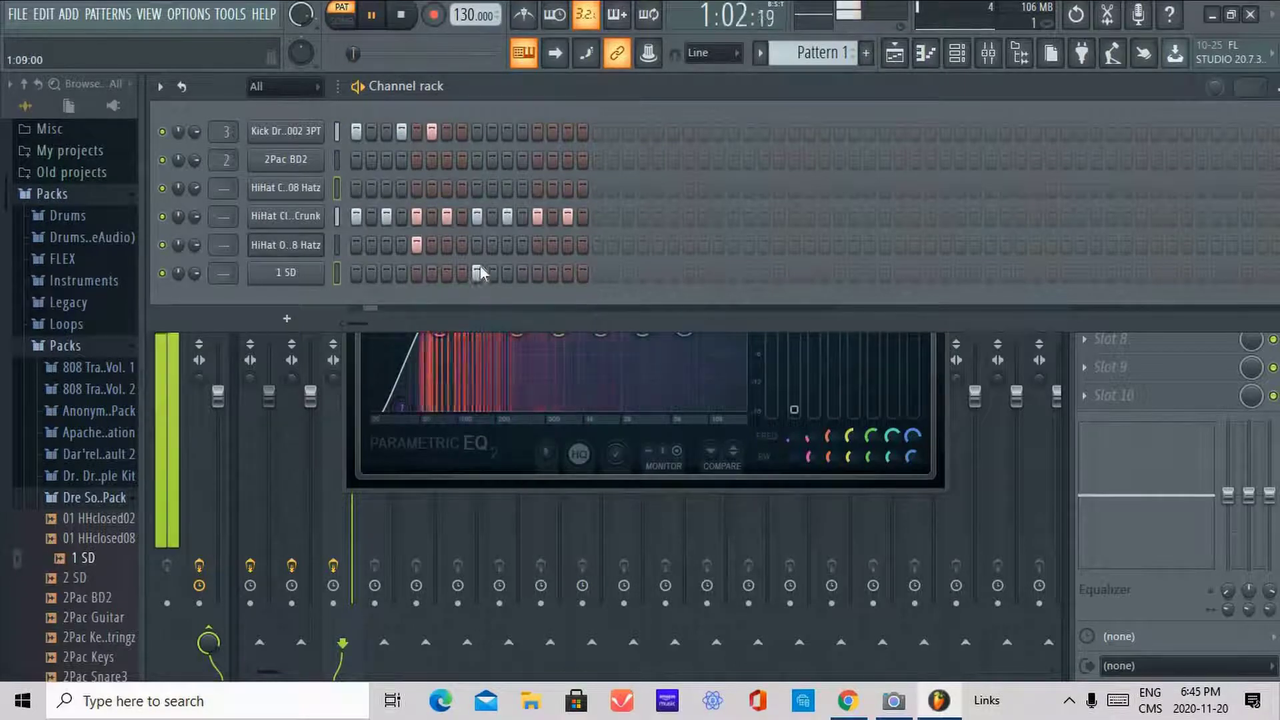
Add a HiHat C..08 Hatz hit on step 12 and a Kick Drum 002 3PT hit on step 13.
{"action": "left_click", "coordinate": [522, 189]}
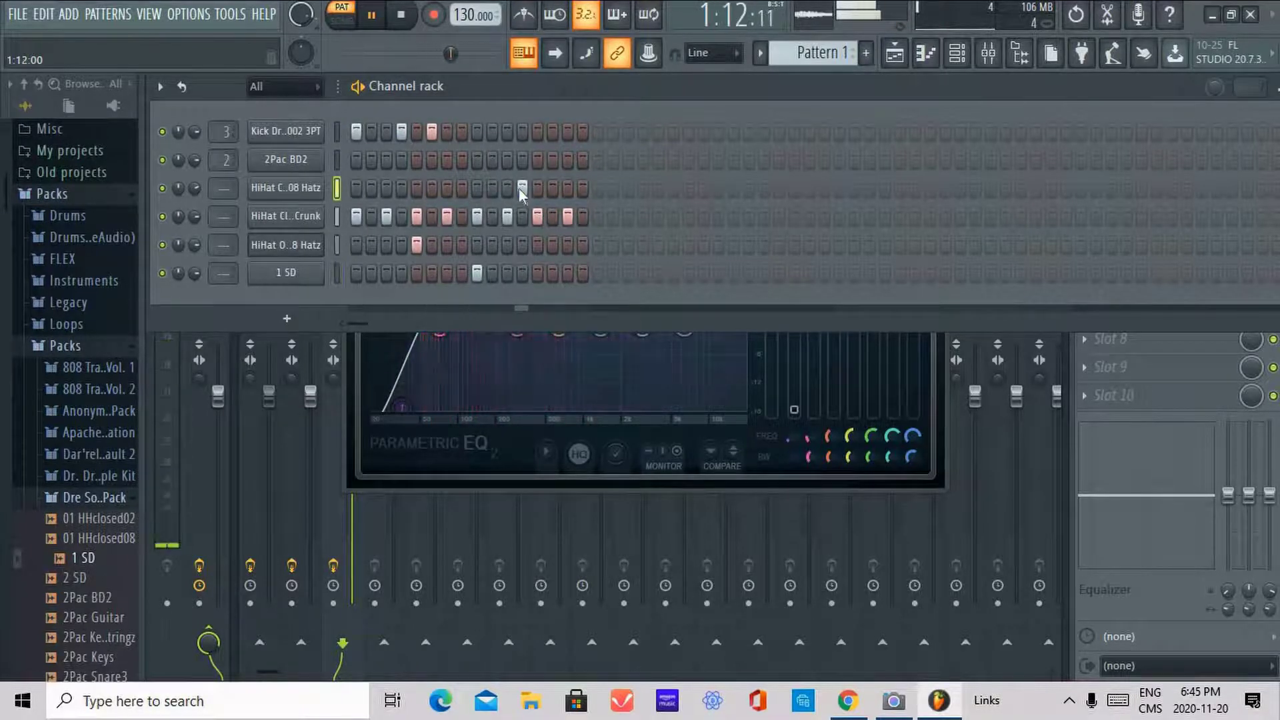
{"action": "left_click", "coordinate": [538, 160]}
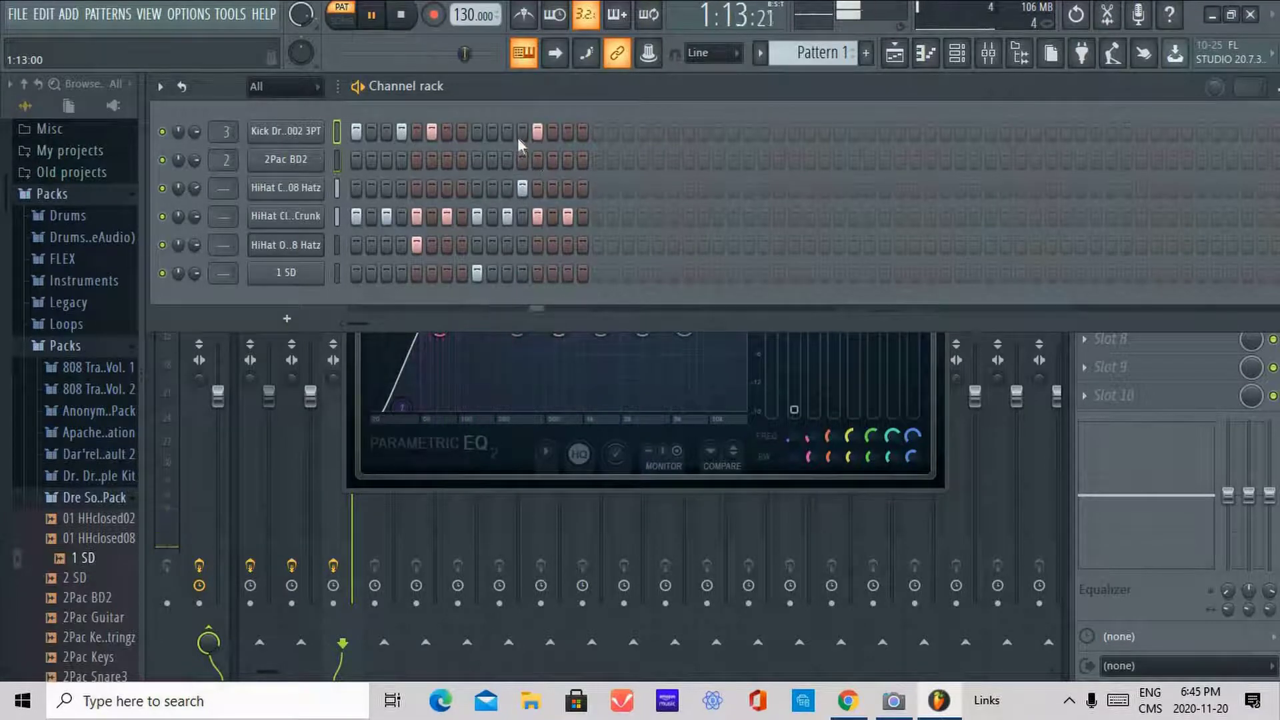
Set the project tempo to 100 BPM and try an extra Kick Drum 002 3PT hit on step 14.
{"action": "right_click", "coordinate": [481, 15]}
{"action": "left_click", "coordinate": [694, 81]}
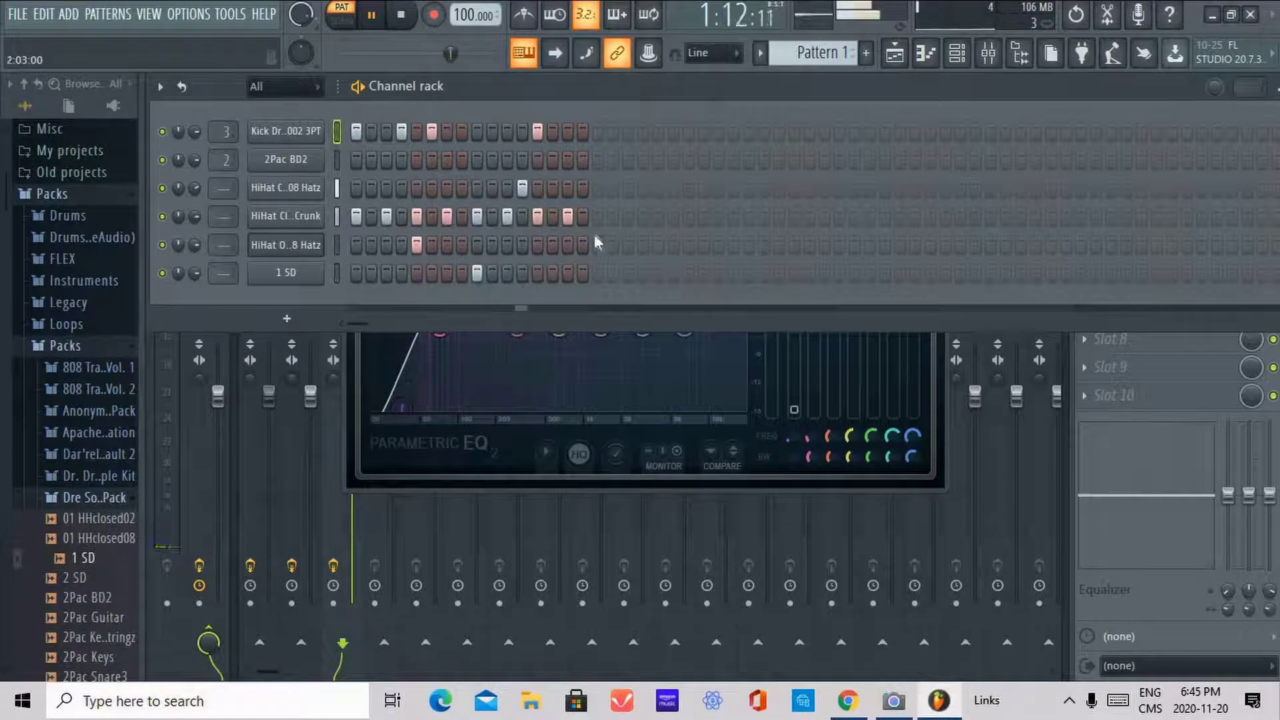
{"action": "left_click", "coordinate": [555, 133]}
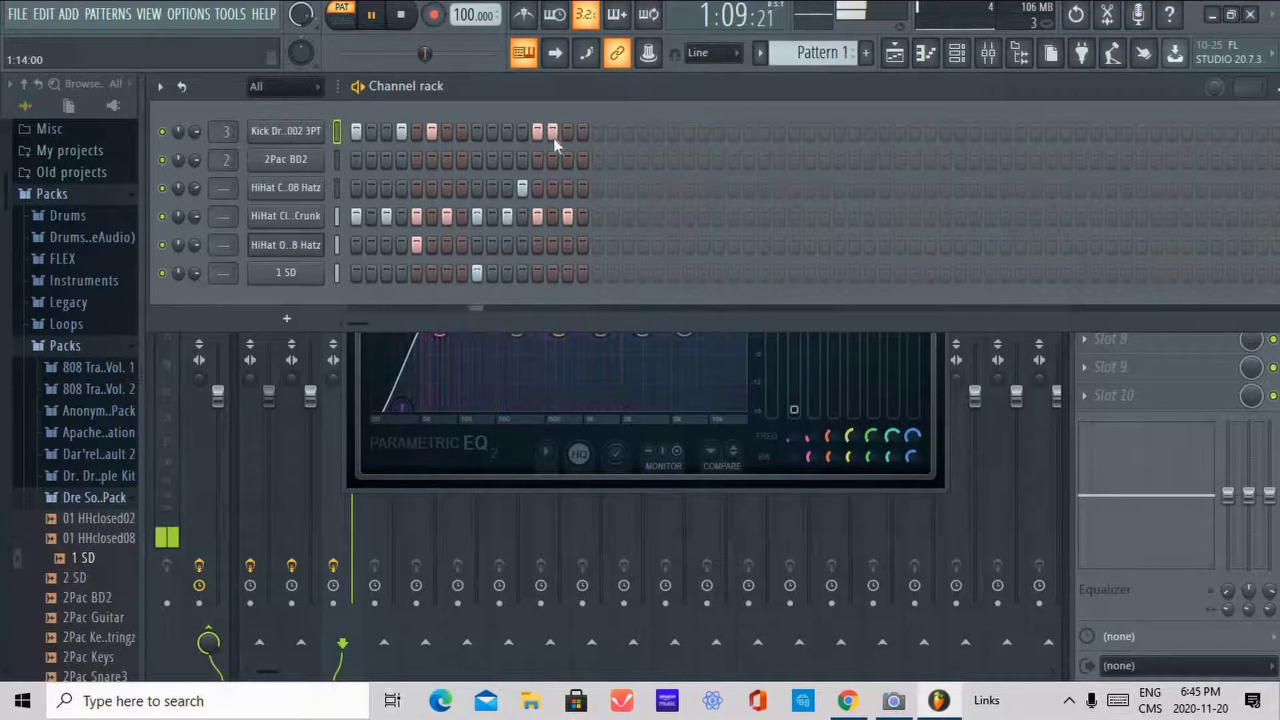
{"action": "left_click", "coordinate": [554, 135]}
Move the HiHat C..08 Hatz hit from step 12 to step 11 and add a HiHat Cl..Crunk hit on step 12.
{"action": "left_click", "coordinate": [508, 190]}
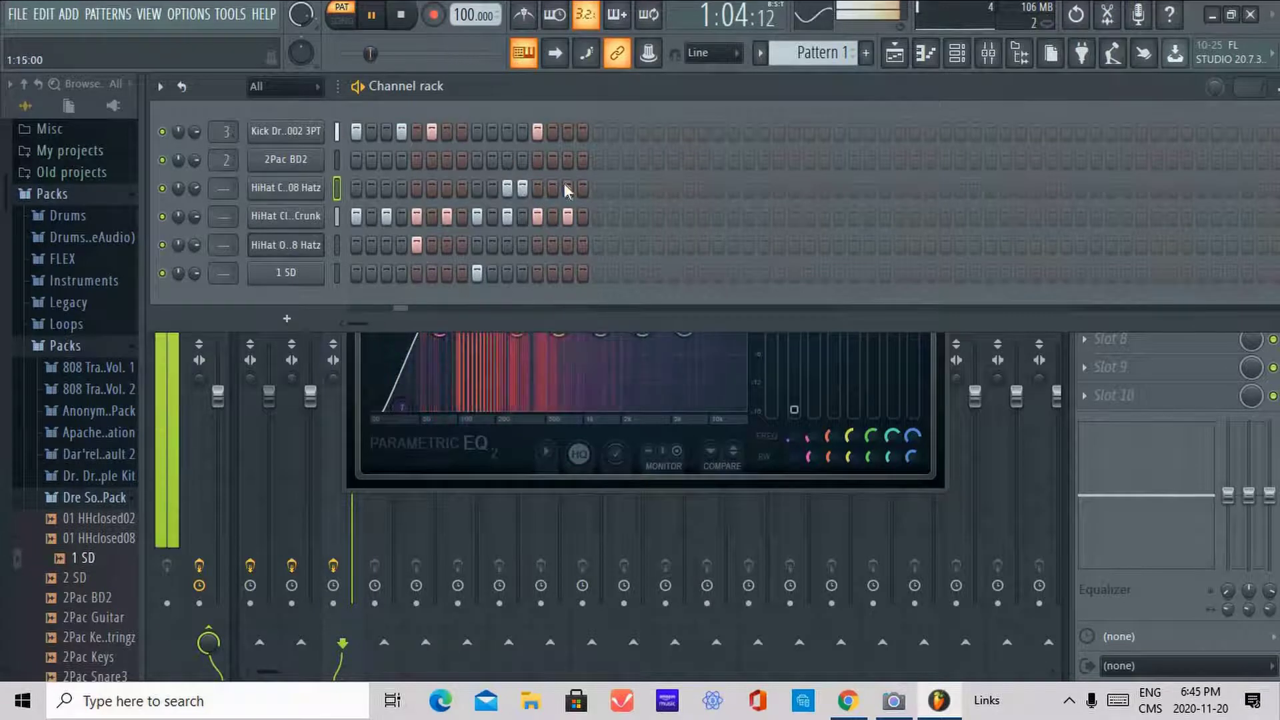
{"action": "left_click", "coordinate": [522, 189]}
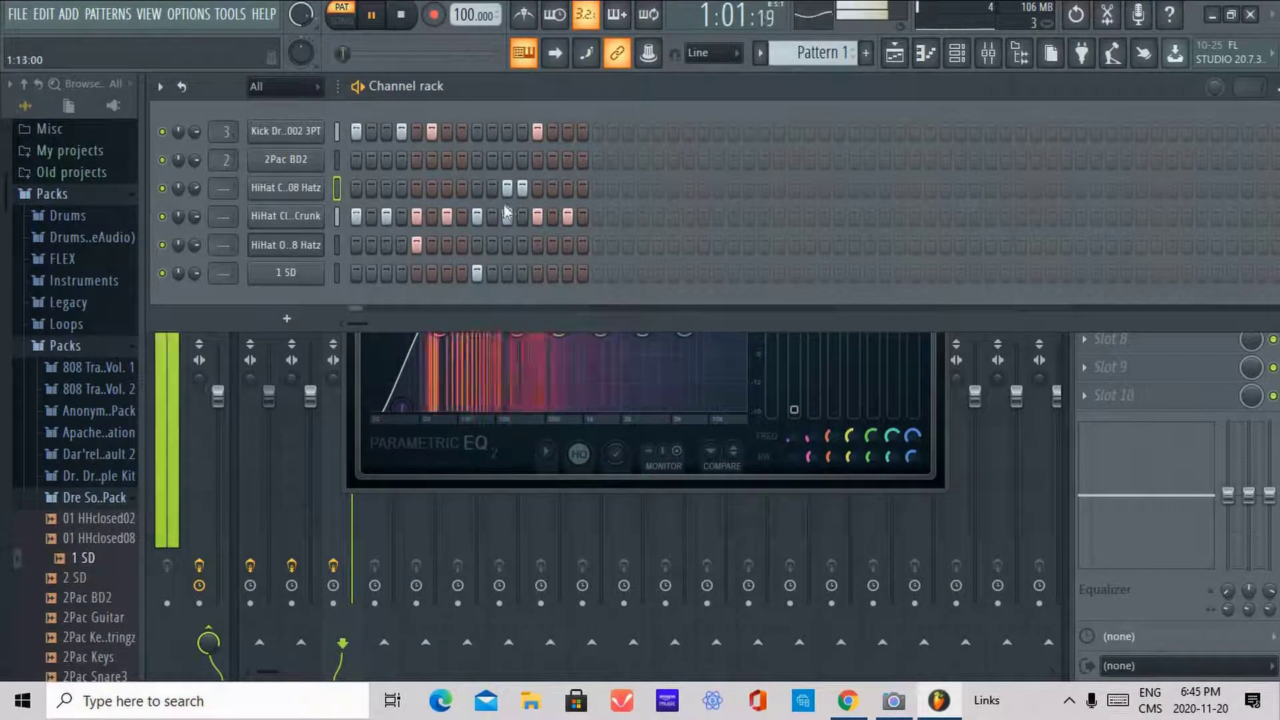
{"action": "left_click", "coordinate": [521, 216]}
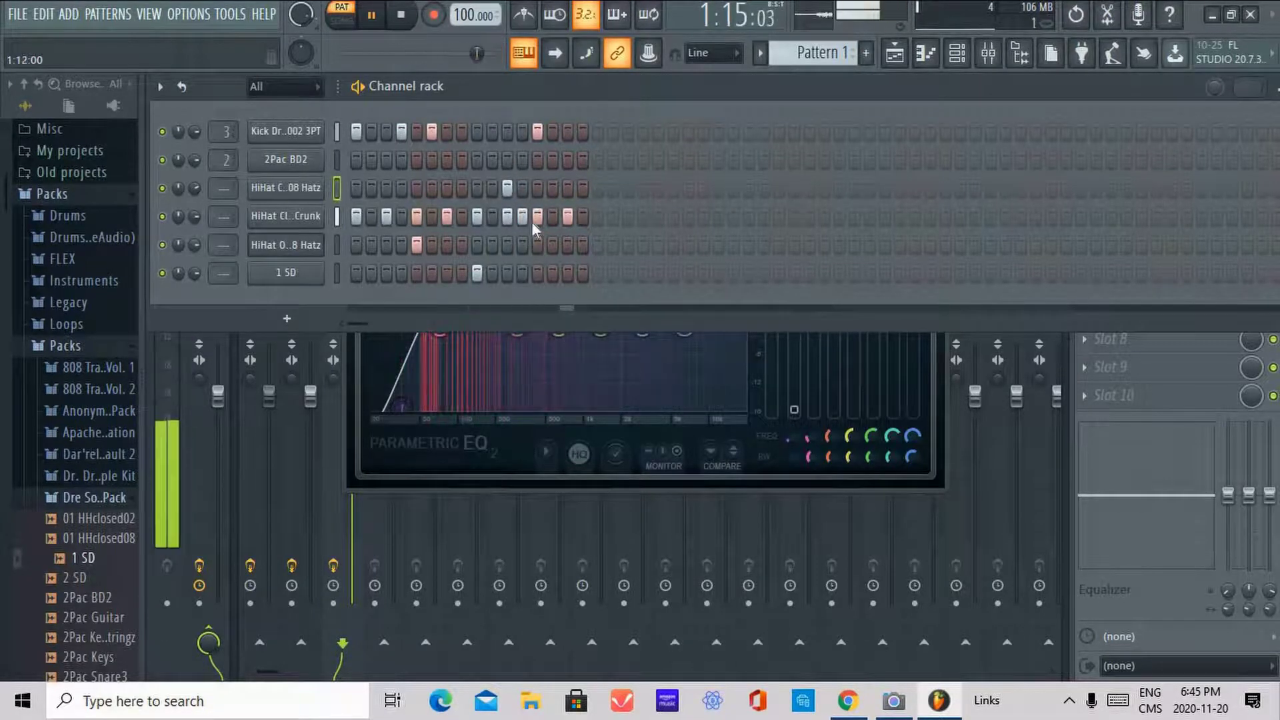
Replace the HiHat Cl..Crunk hit on step 12 with a HiHat C..08 Hatz hit, trying the Hatz hit on step 13 first.
{"action": "left_click", "coordinate": [537, 190]}
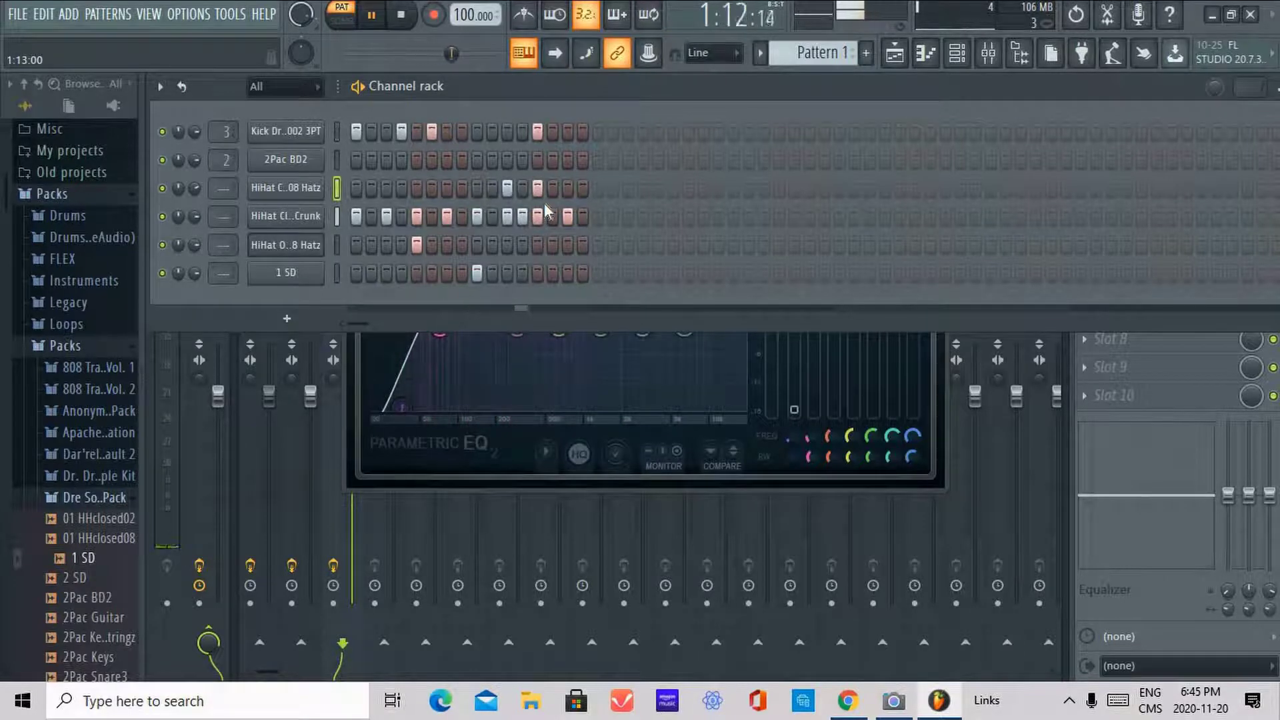
{"action": "left_click", "coordinate": [536, 190]}
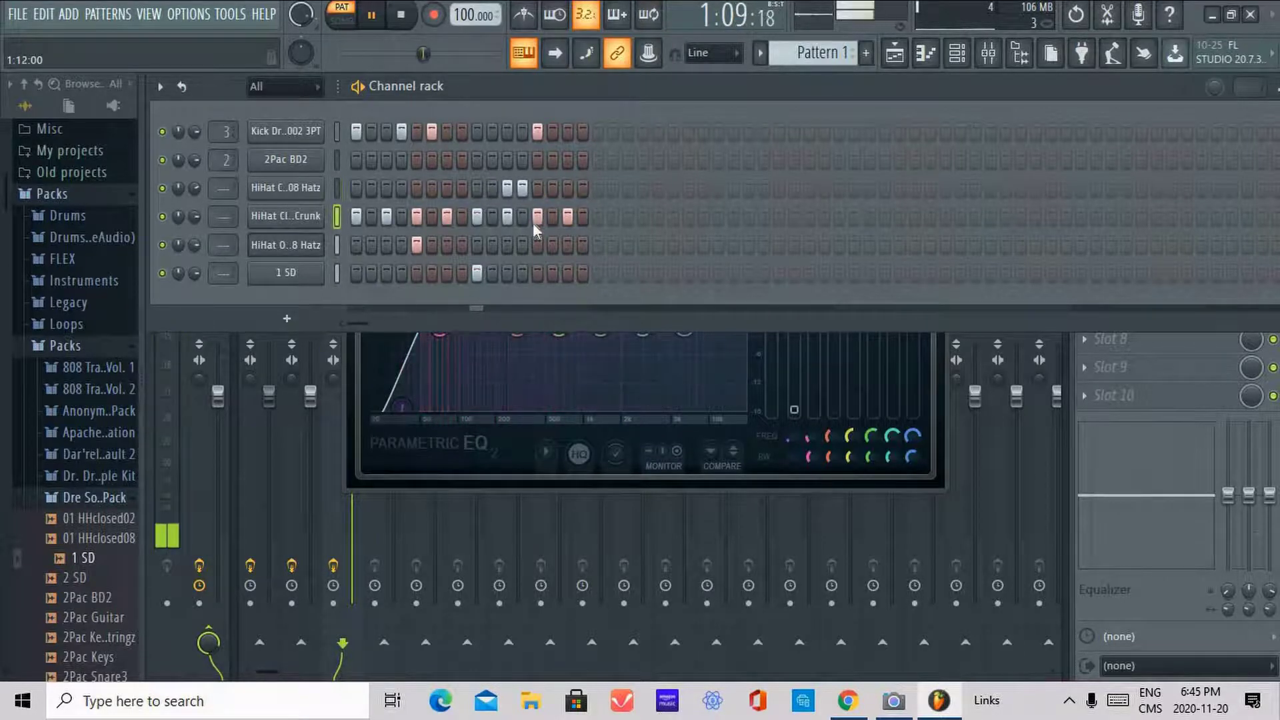
{"action": "left_click", "coordinate": [523, 188]}
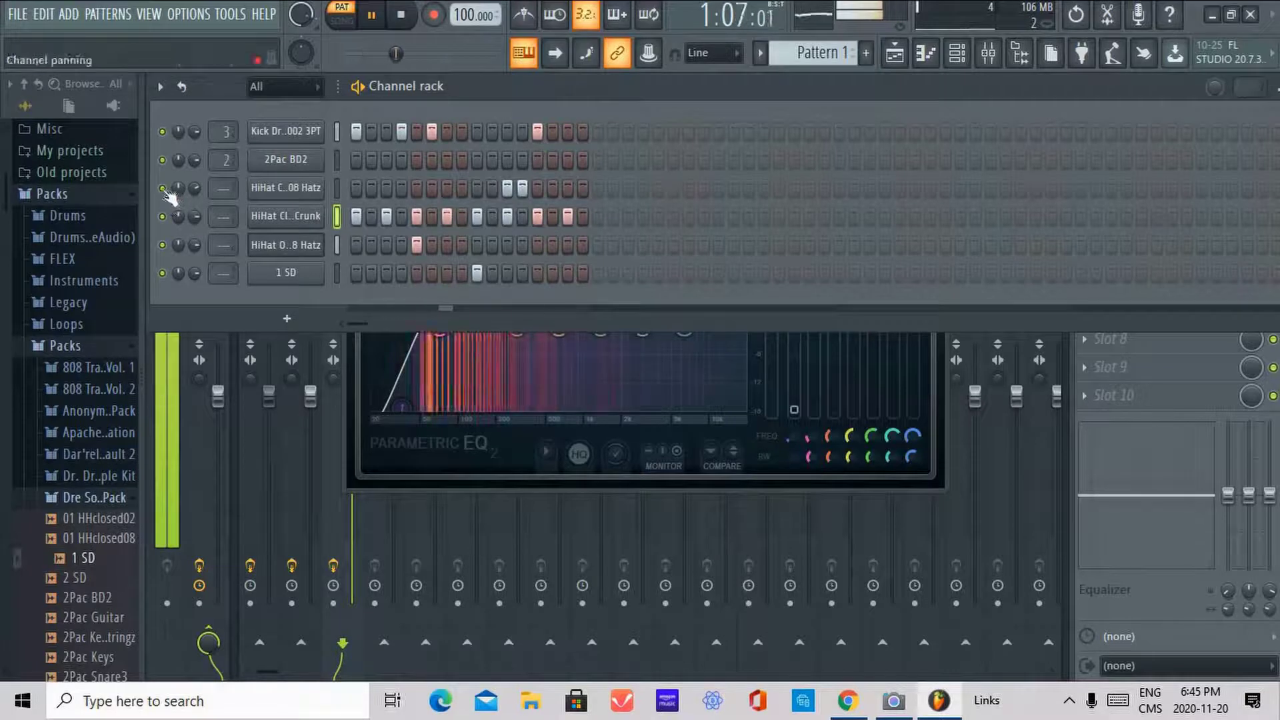
Set the HiHat C..08 Hatz channel volume to 49% and add its hit on step 7, trying step 8 first.
{"action": "left_click_drag", "start_coordinate": [194, 188], "coordinate": [194, 212]}
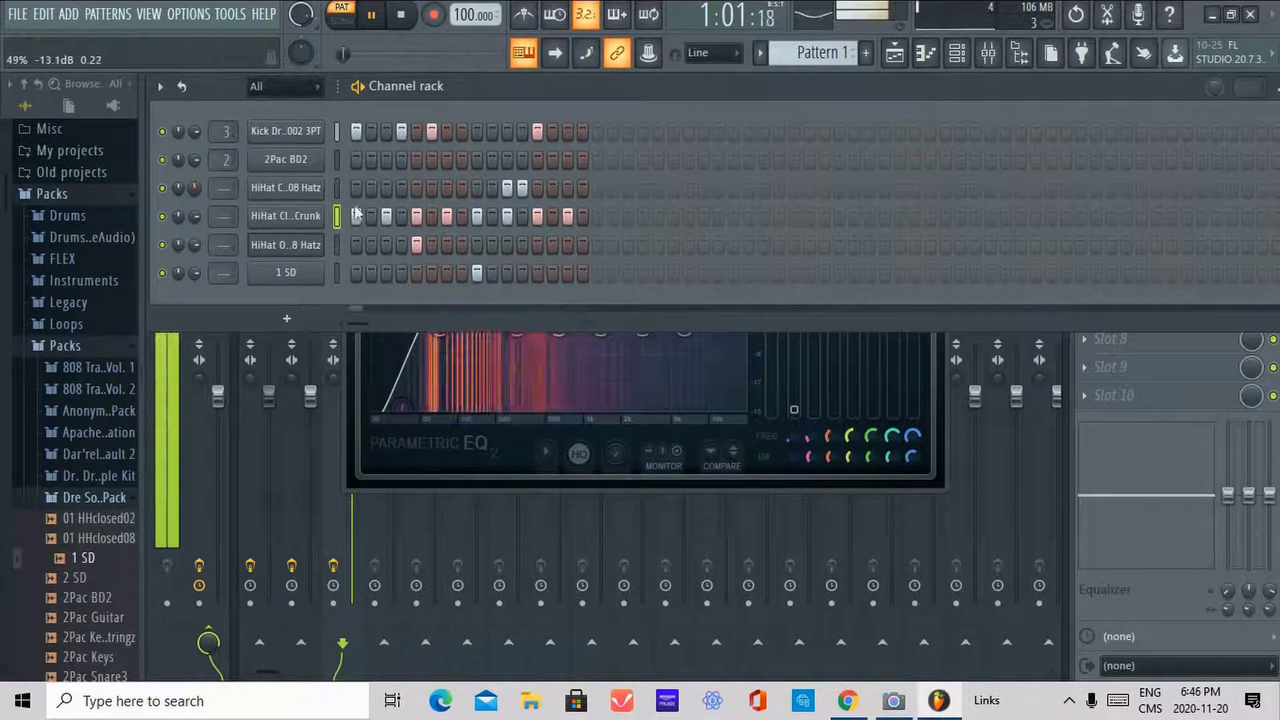
{"action": "left_click", "coordinate": [462, 189]}
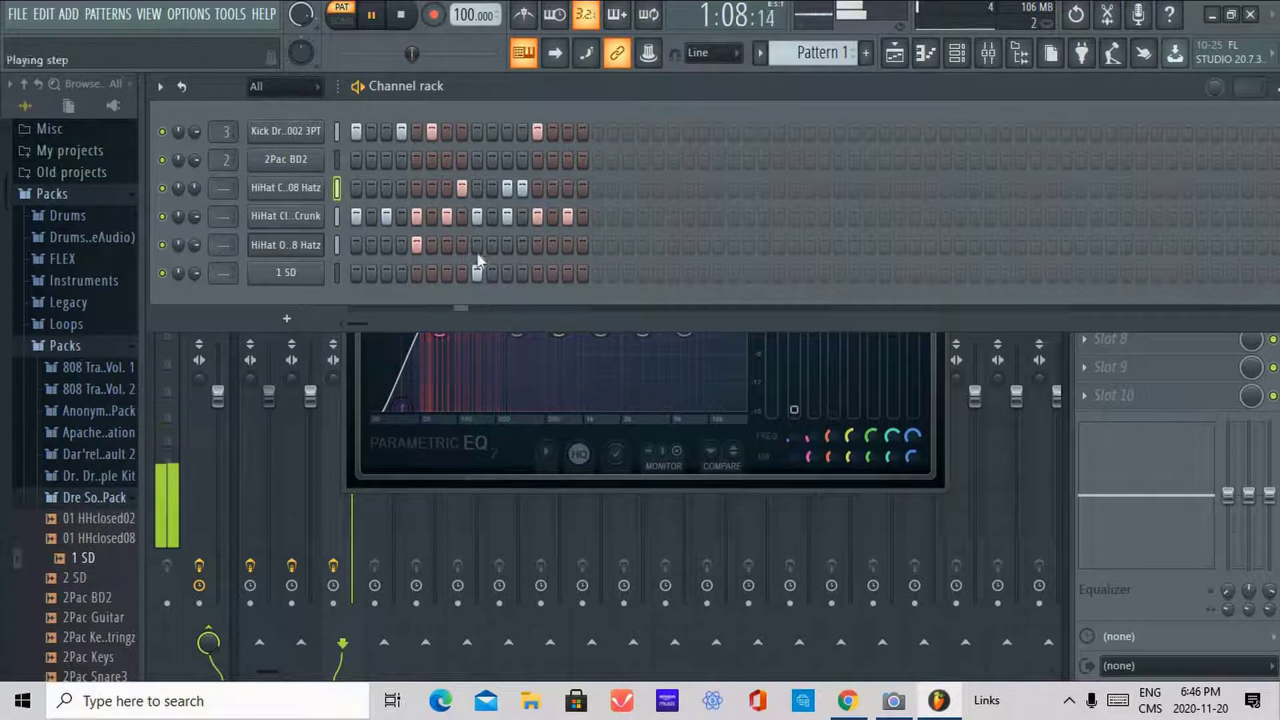
{"action": "left_click", "coordinate": [463, 189]}
{"action": "left_click", "coordinate": [448, 190]}
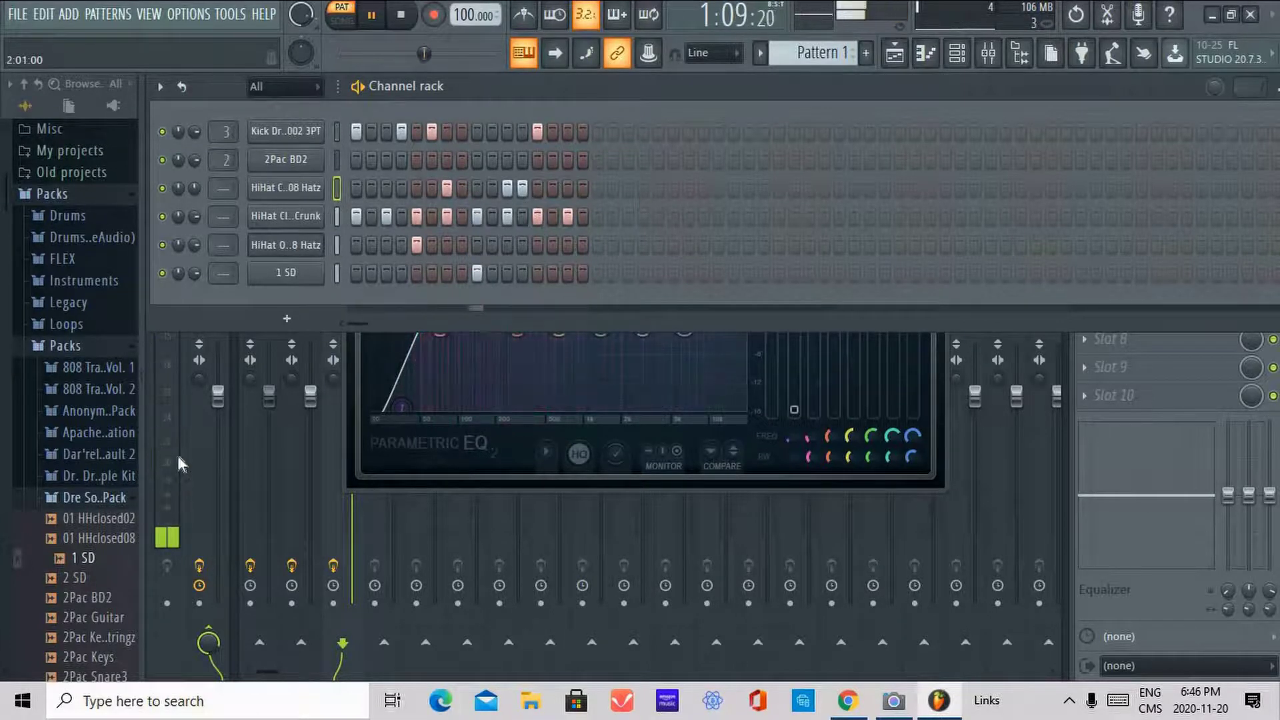
Add a 2Pac BD2 hit on step 1 and pause the pattern playback.
{"action": "left_click", "coordinate": [357, 160]}
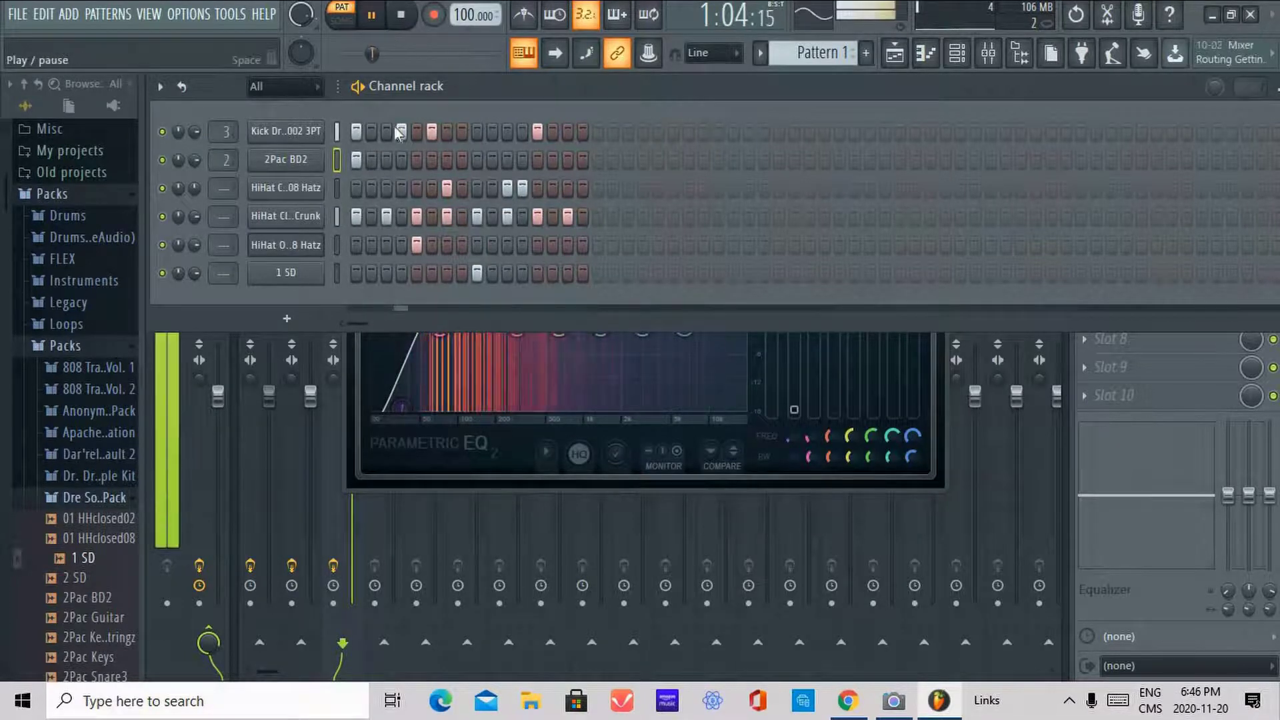
{"action": "left_click", "coordinate": [374, 17]}
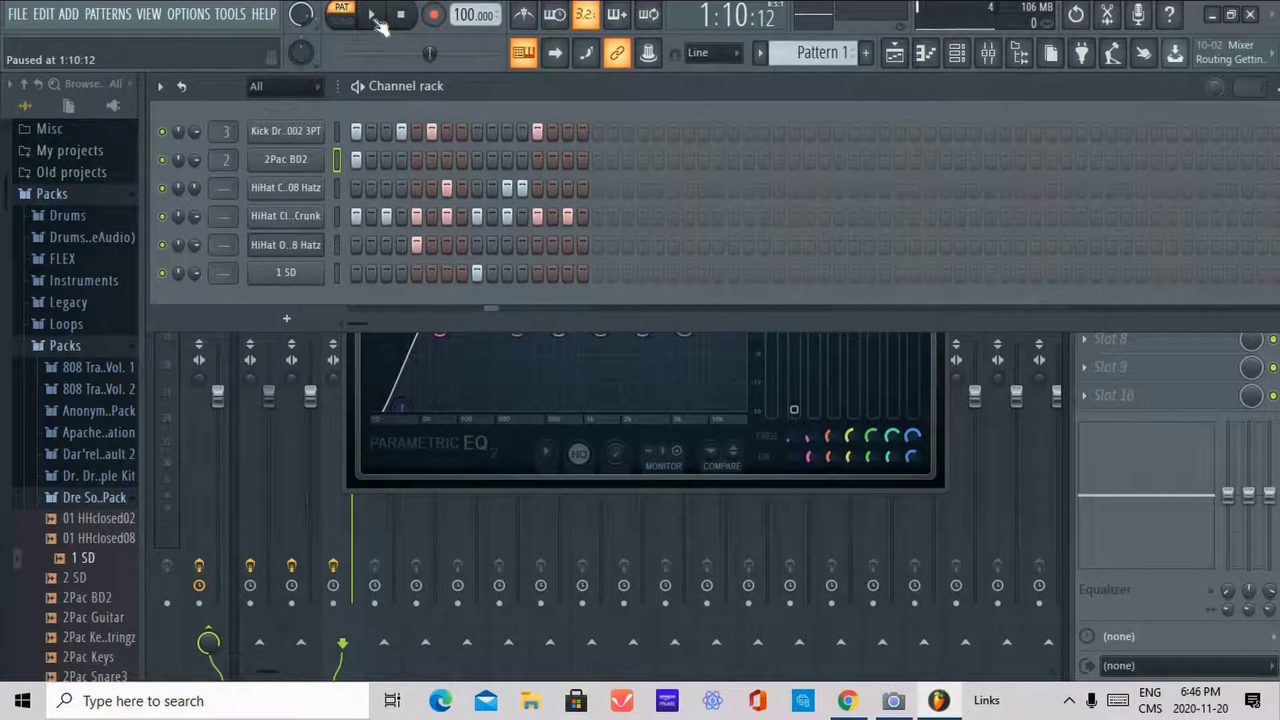
{"action": "left_click", "coordinate": [897, 54]}
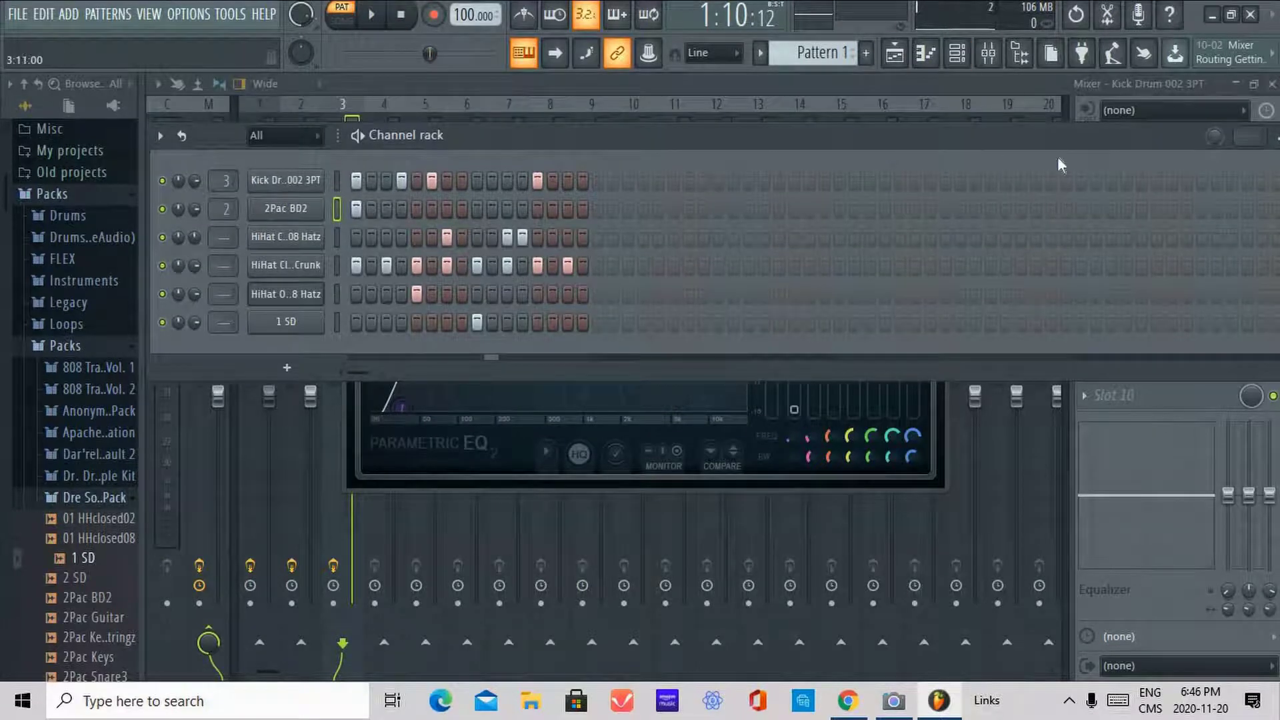